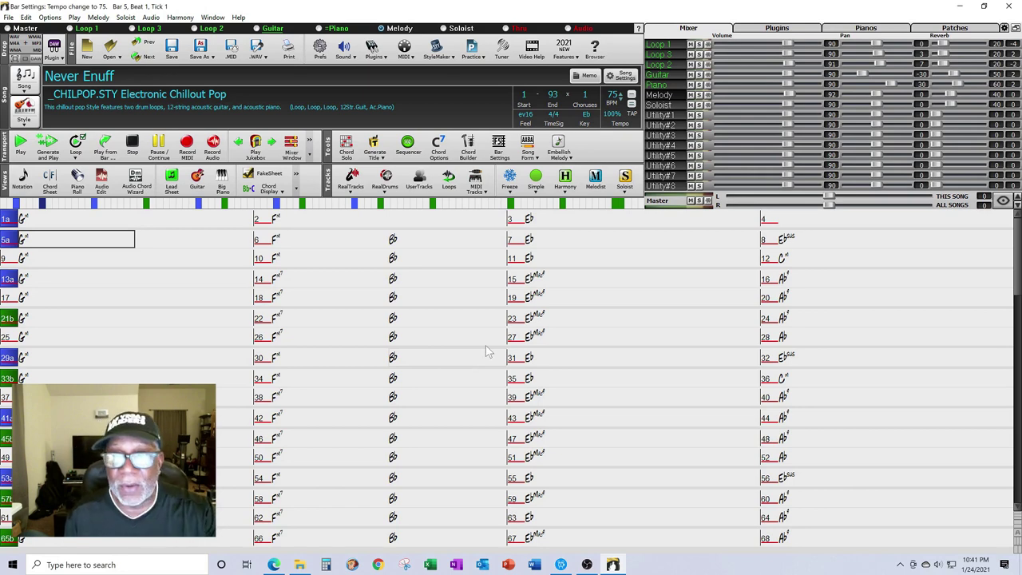
Set the mixer to show the active tracks and hide the inactive ones.
click(1004, 201)
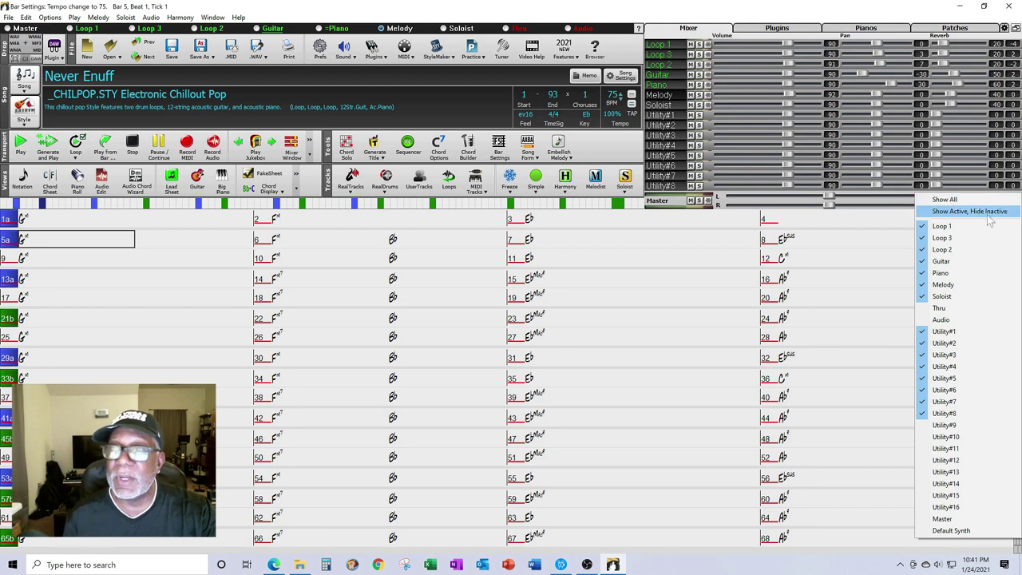
click(998, 211)
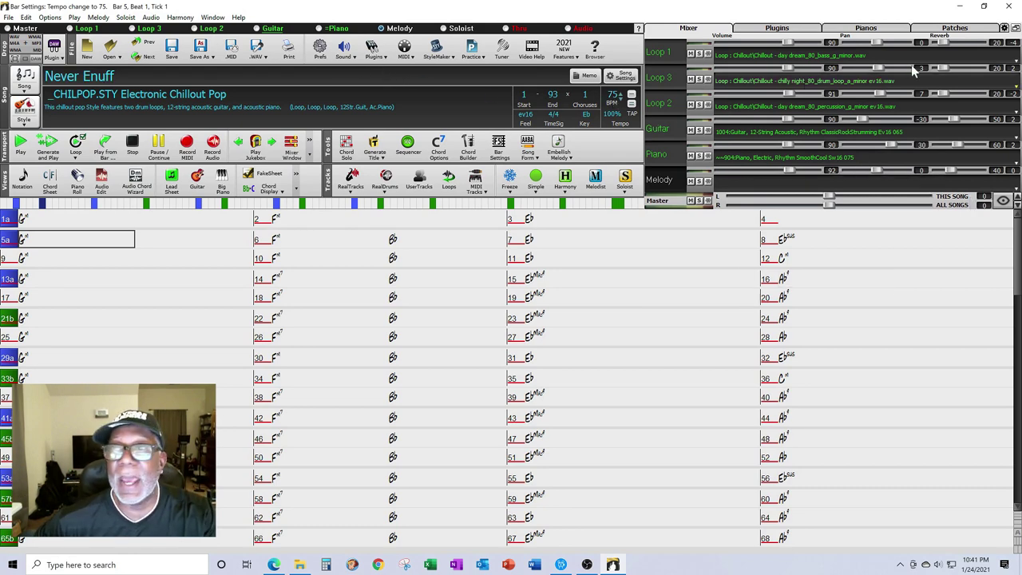
Detach the mixer as a floating window and dock it back into the main window, twice.
click(1014, 29)
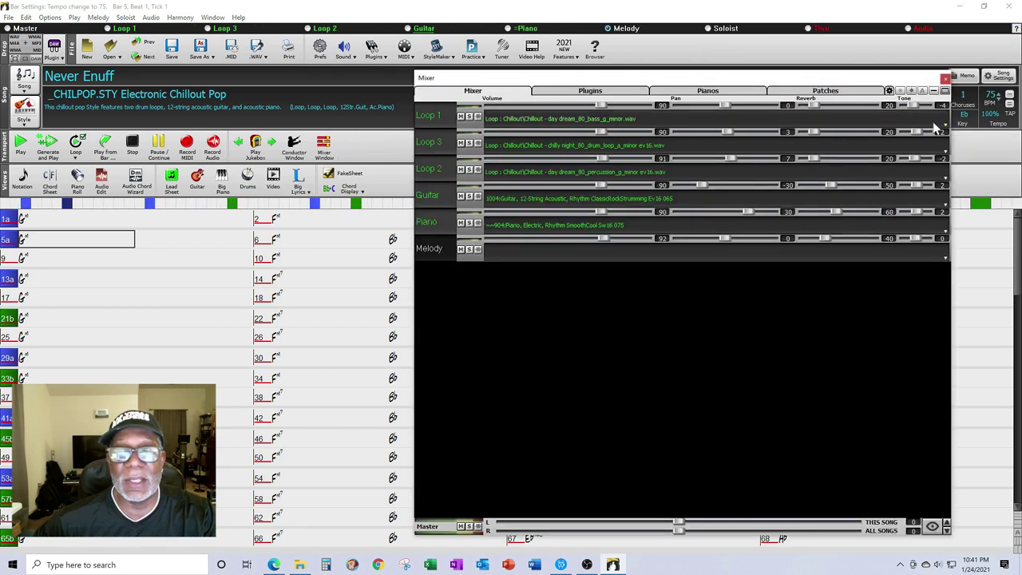
click(943, 92)
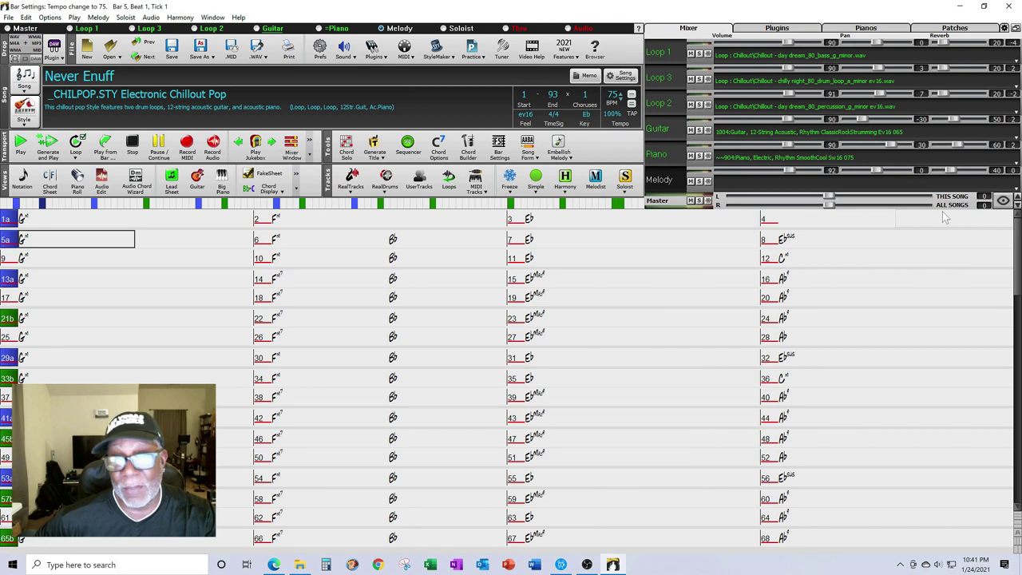
click(212, 16)
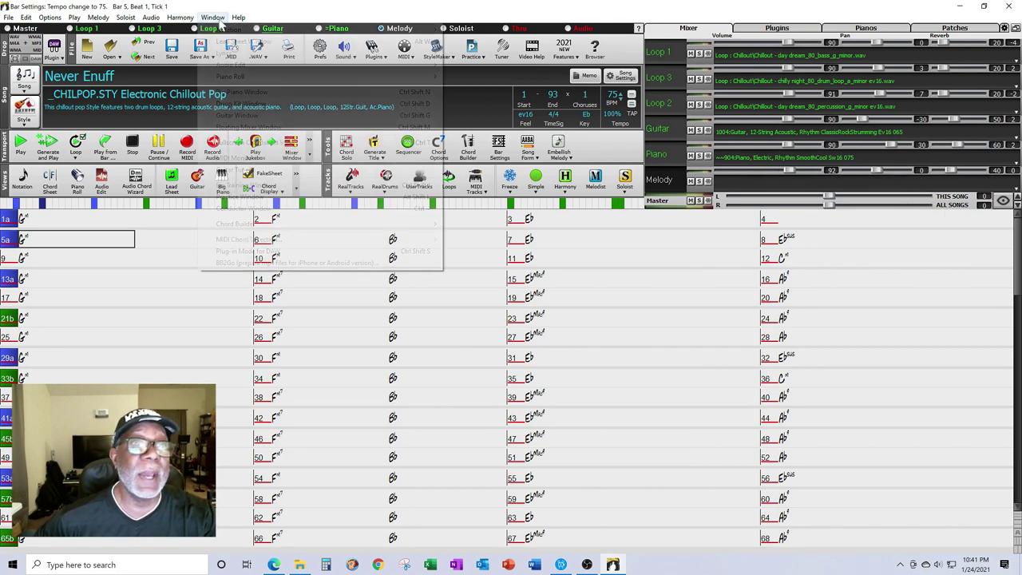
click(251, 127)
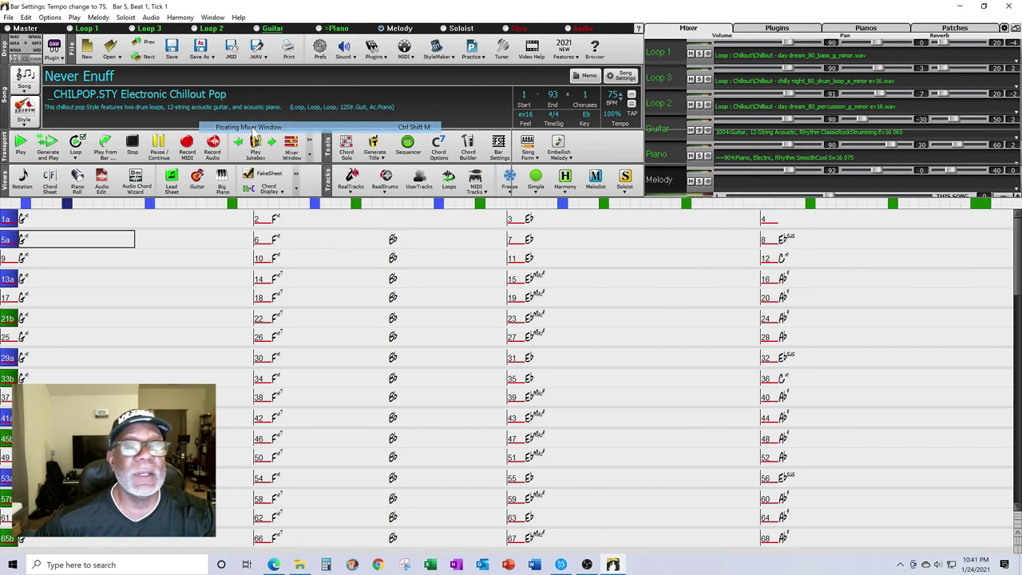
click(212, 17)
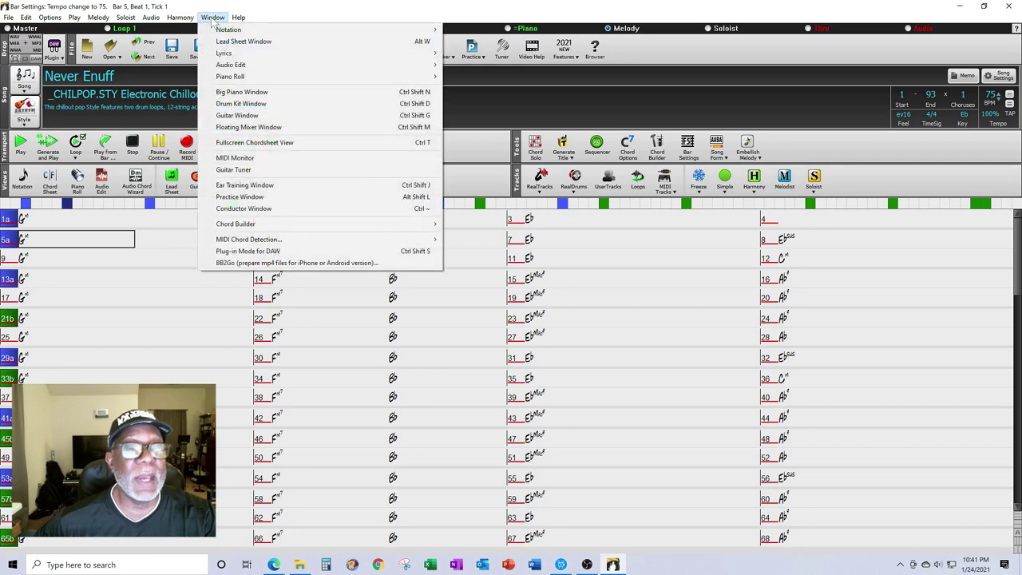
click(253, 127)
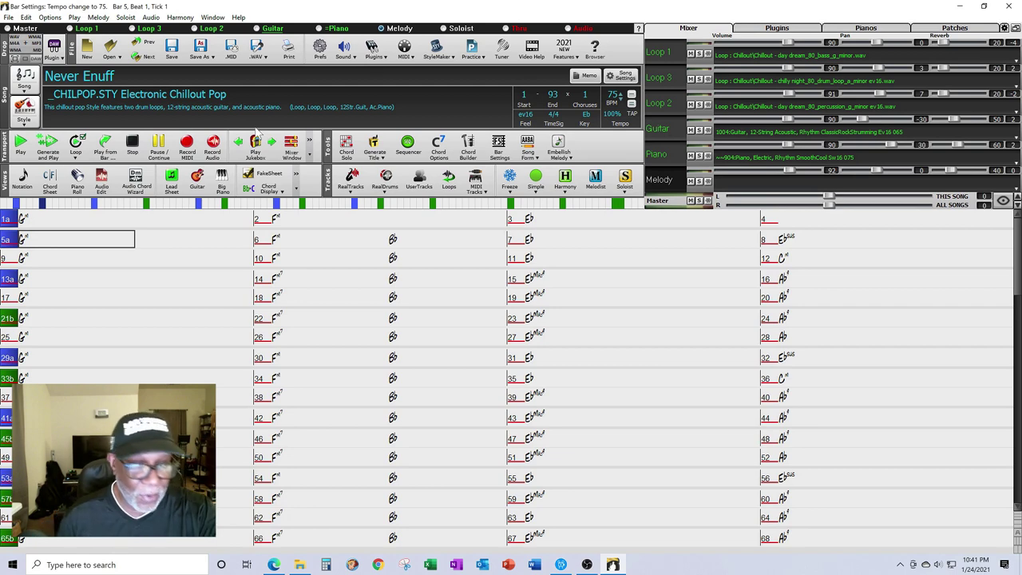
Play the song from bar 1, stop playback, and open the recent song Never Enuff in Eb With Breaks.SGU.
click(101, 225)
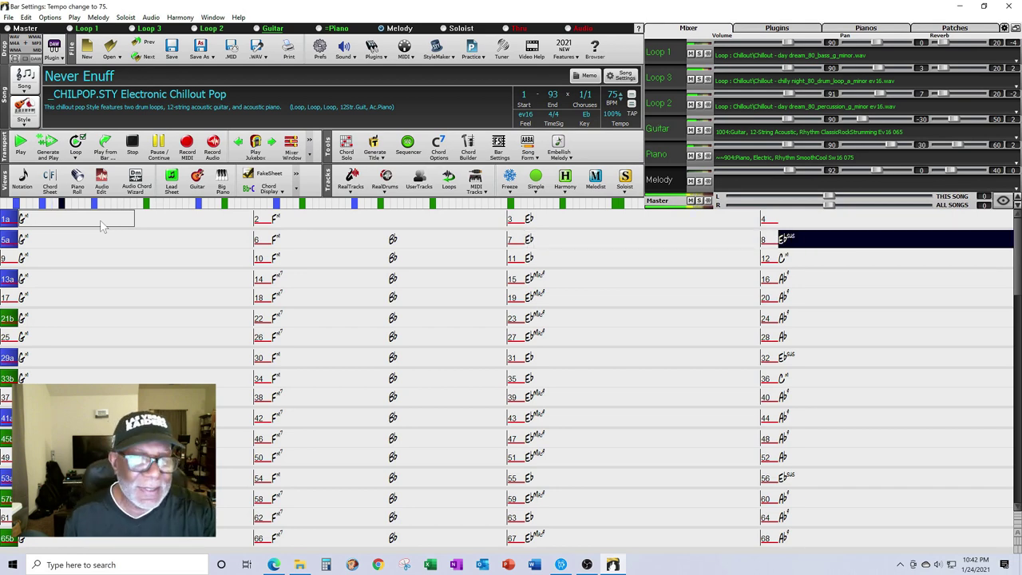
click(134, 145)
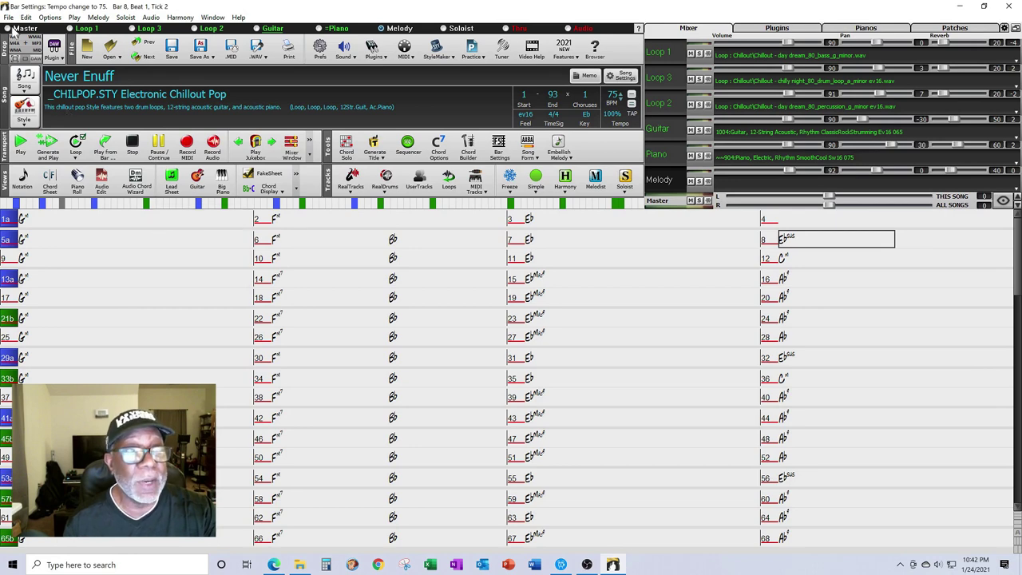
click(10, 19)
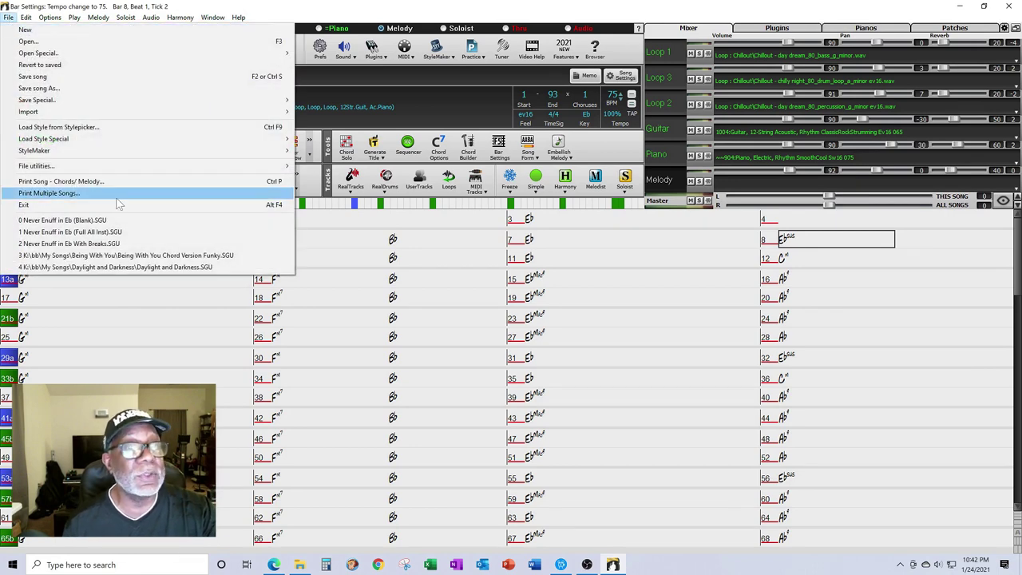
click(121, 244)
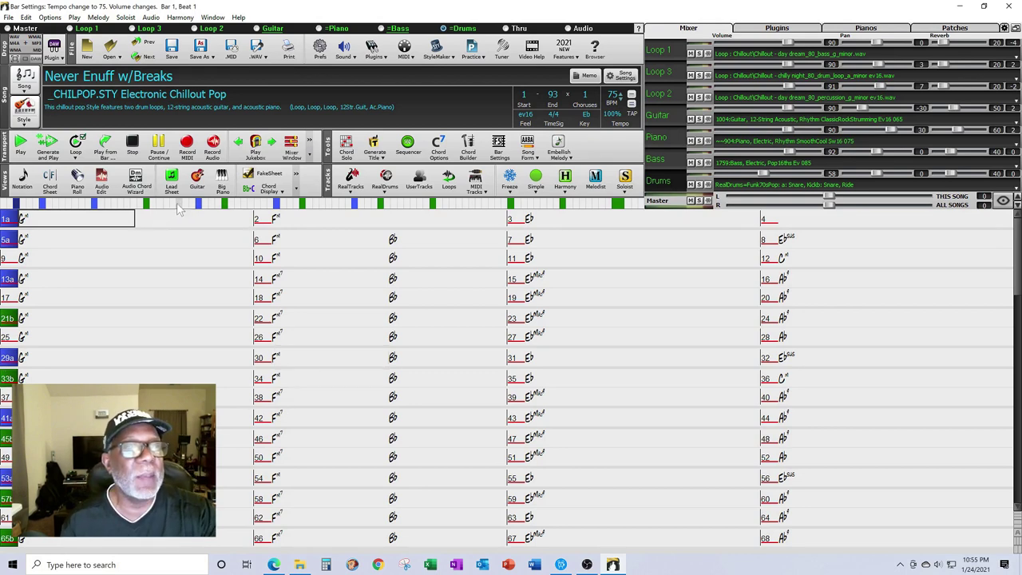
Listen to the with-breaks version by playing it from bars 1, 5 and 13, and stop playback.
click(90, 225)
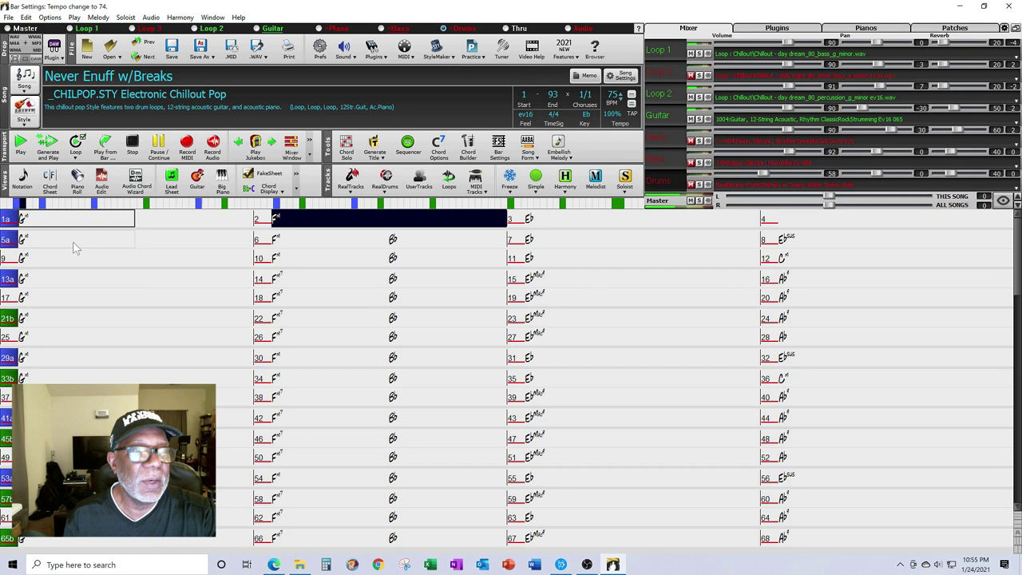
click(69, 239)
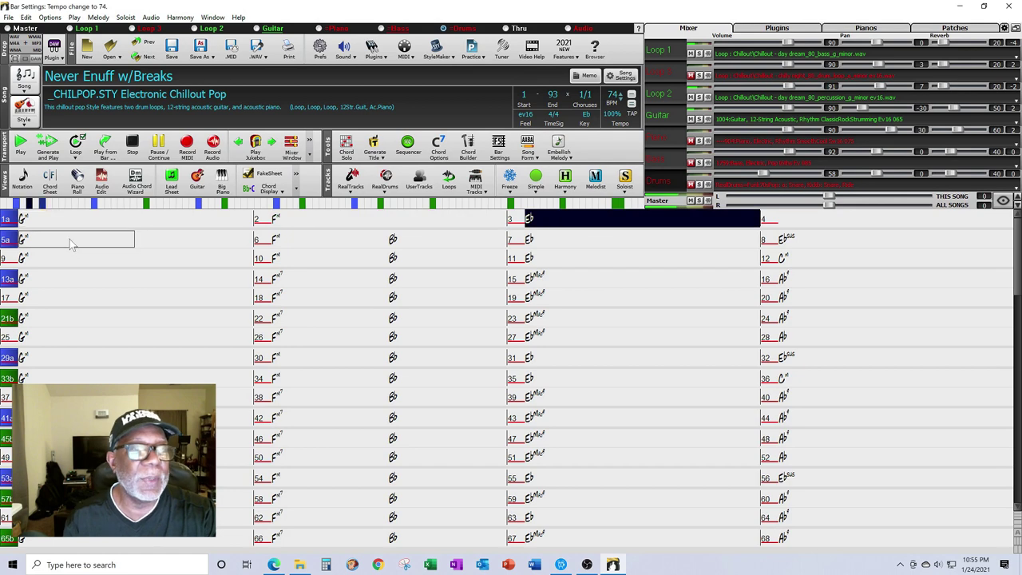
click(71, 281)
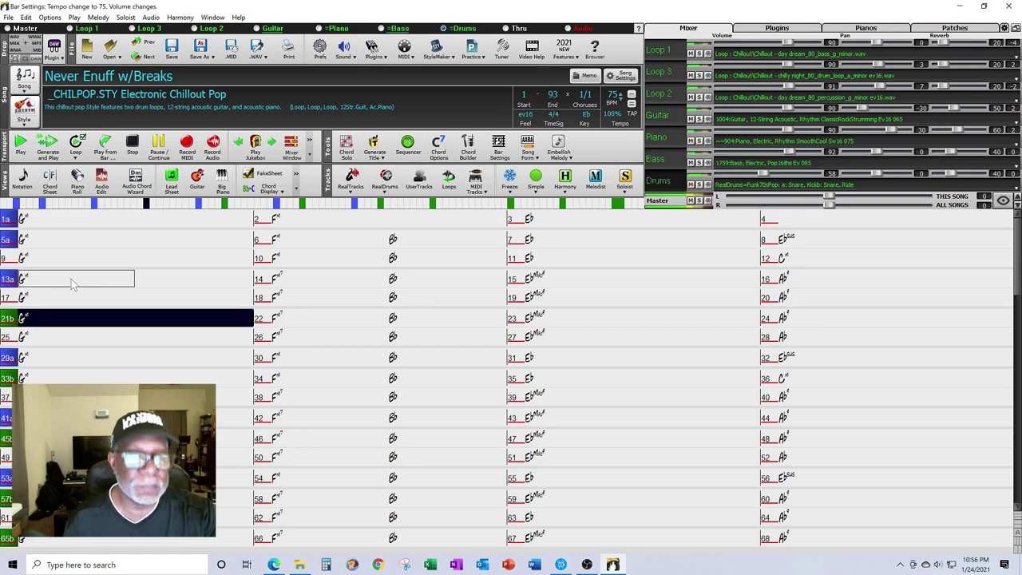
click(134, 146)
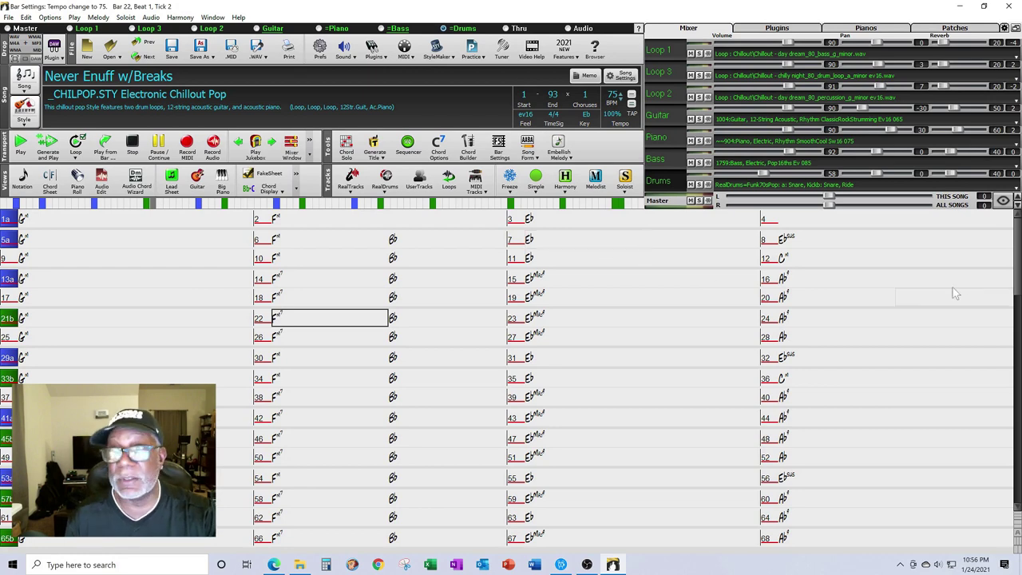
Show the Utility#1 track in the mixer and generate the organ RealTrack 2692, Rhythm ModernPopSlowMike Ev 075, on it.
click(1004, 202)
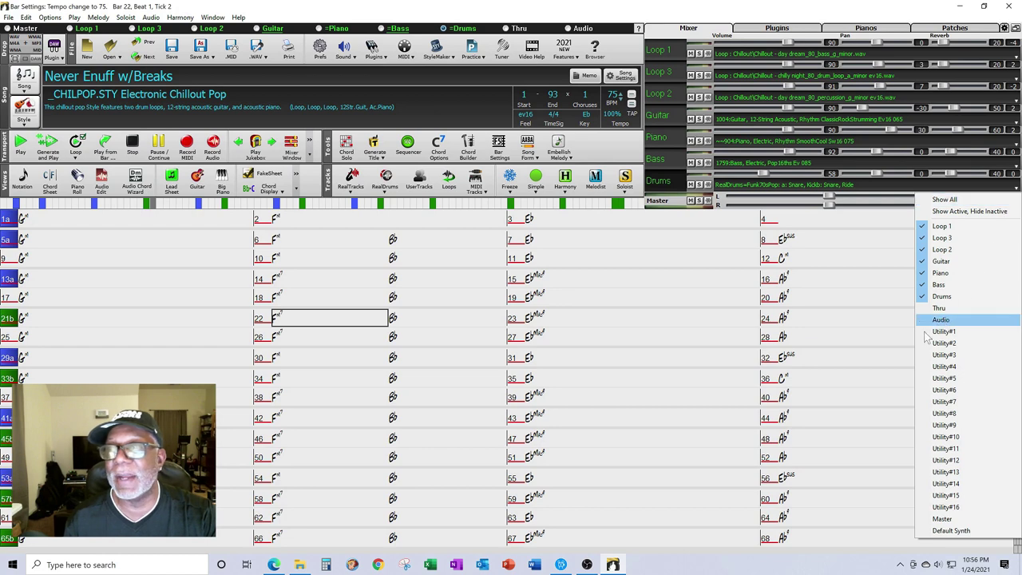
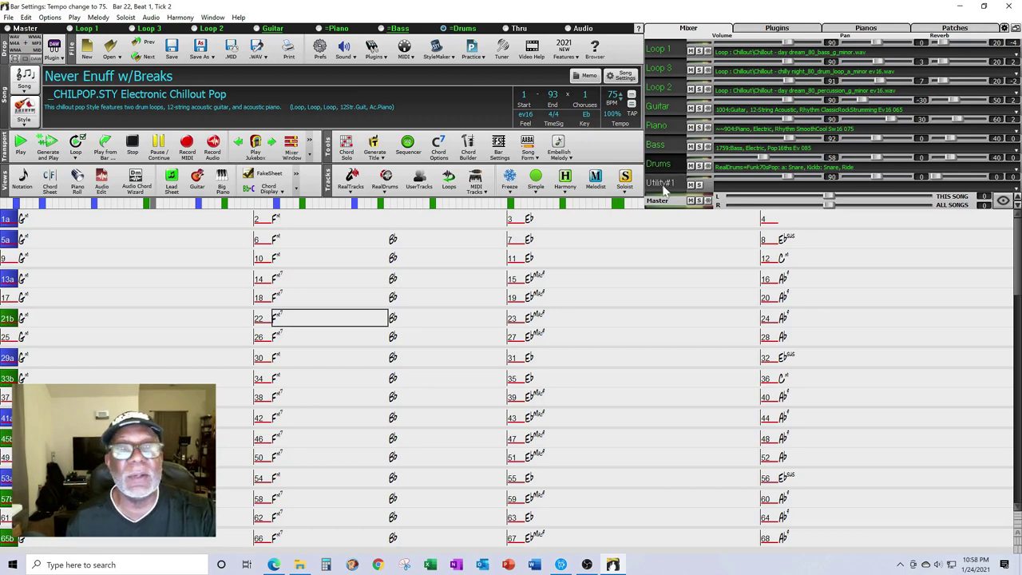
right_click(664, 186)
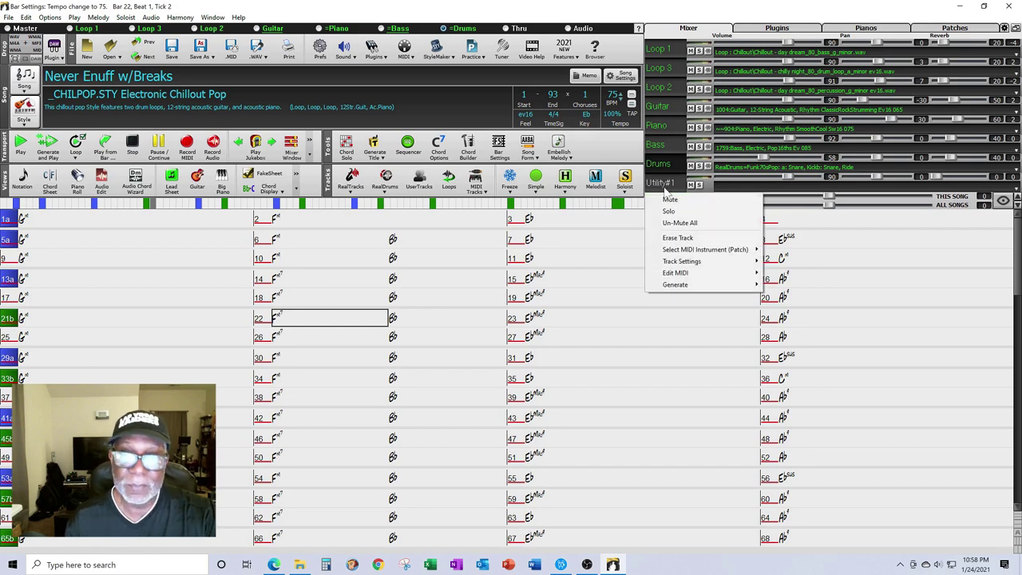
mouse_move(687, 287)
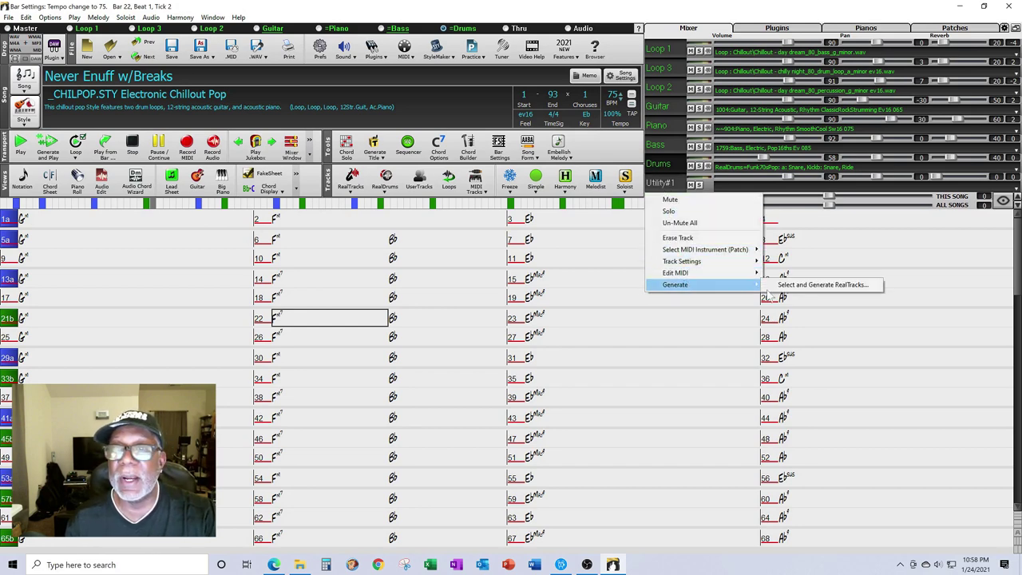
click(822, 285)
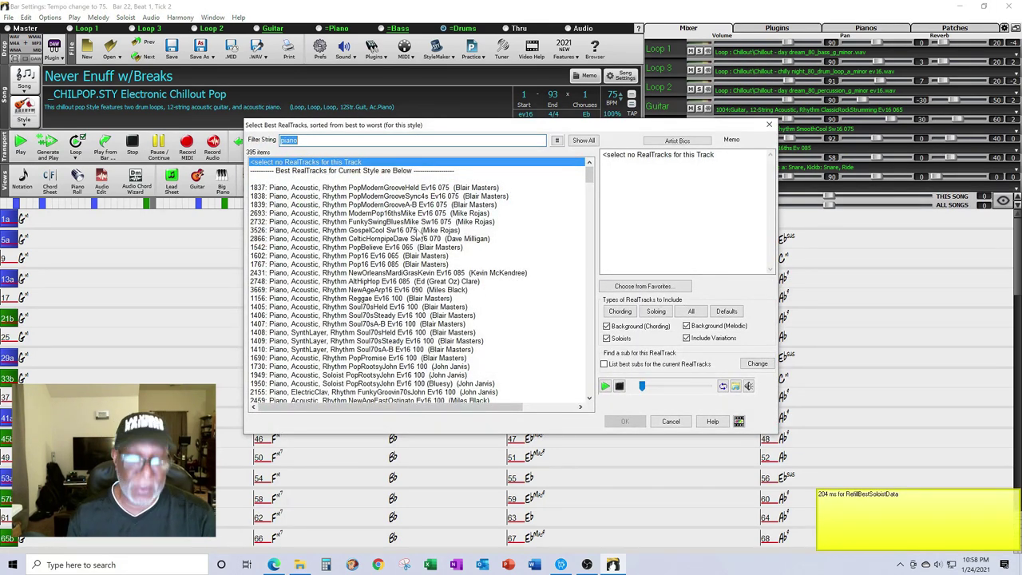
text(organ)
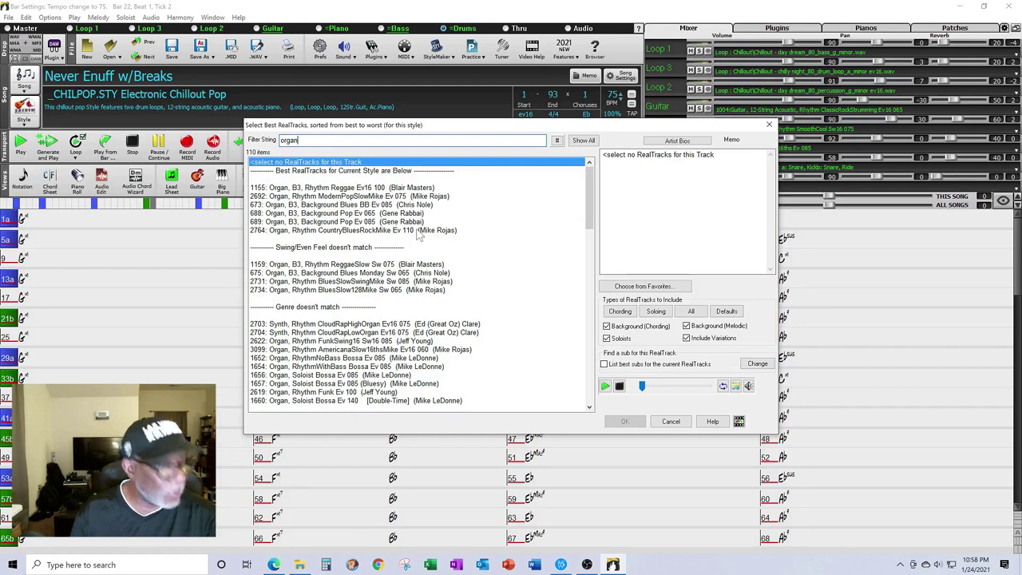
click(335, 196)
click(625, 420)
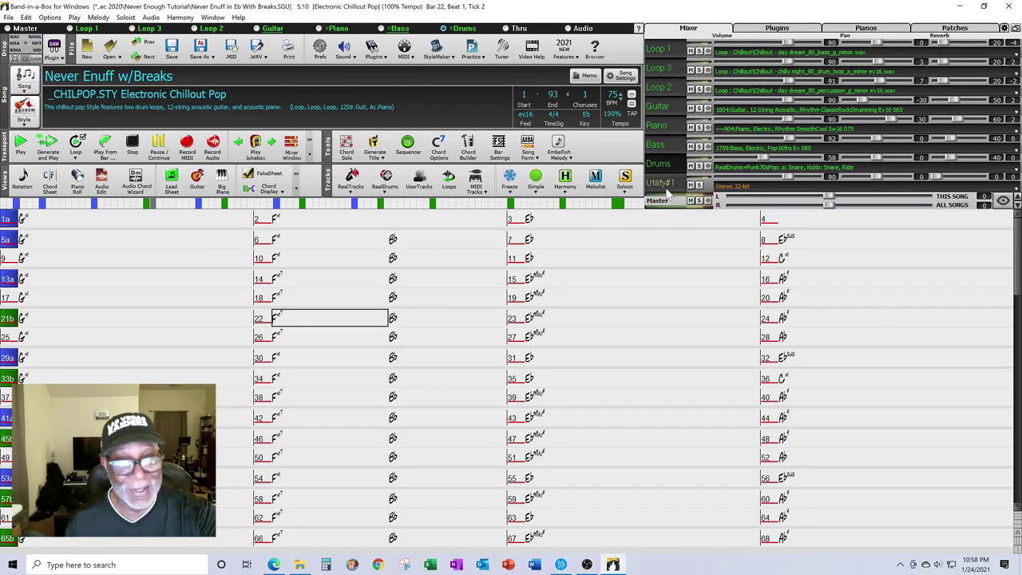
Play the arrangement from bar 1 to hear the added organ part, and stop playback.
click(52, 217)
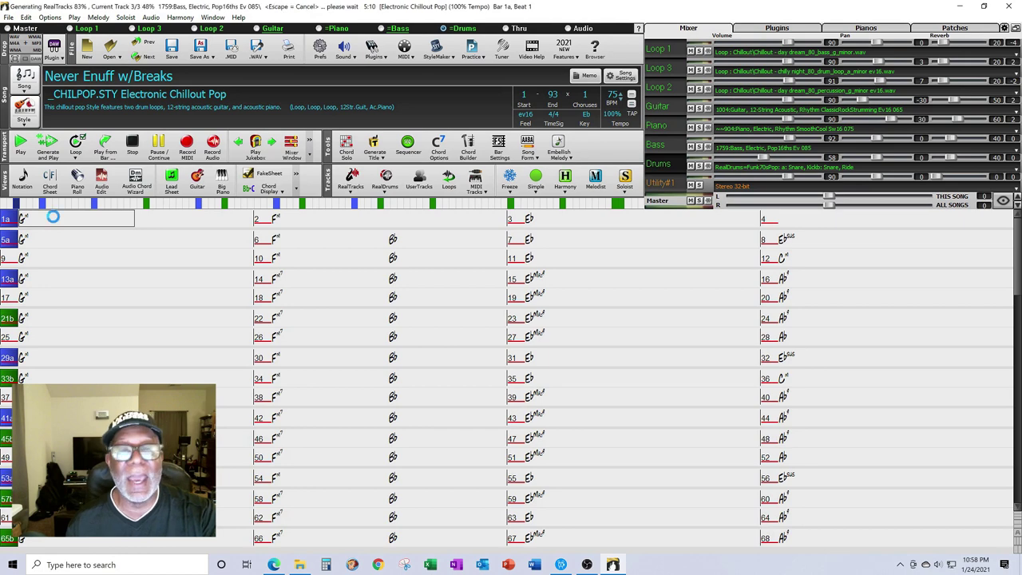
click(54, 222)
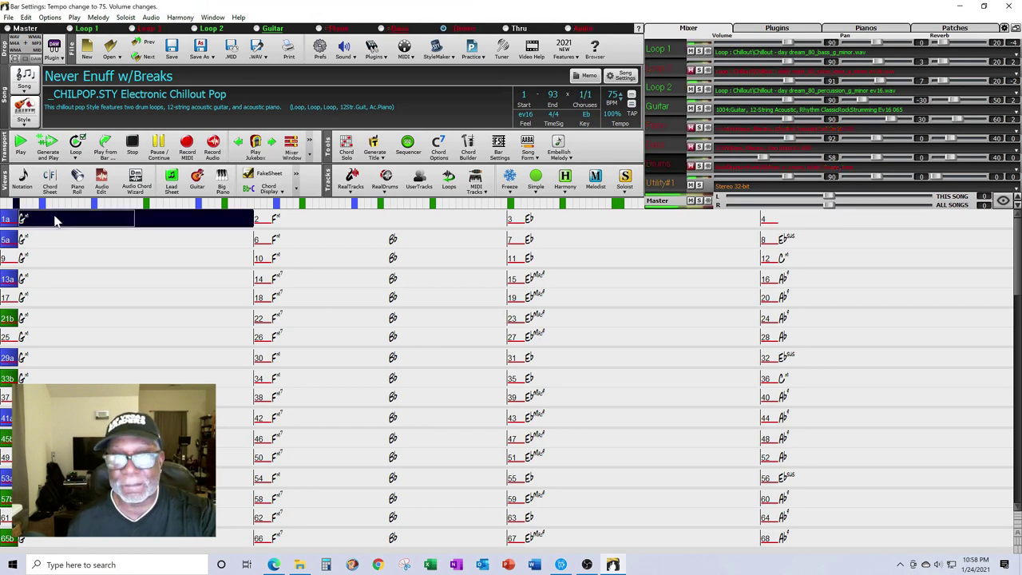
click(132, 145)
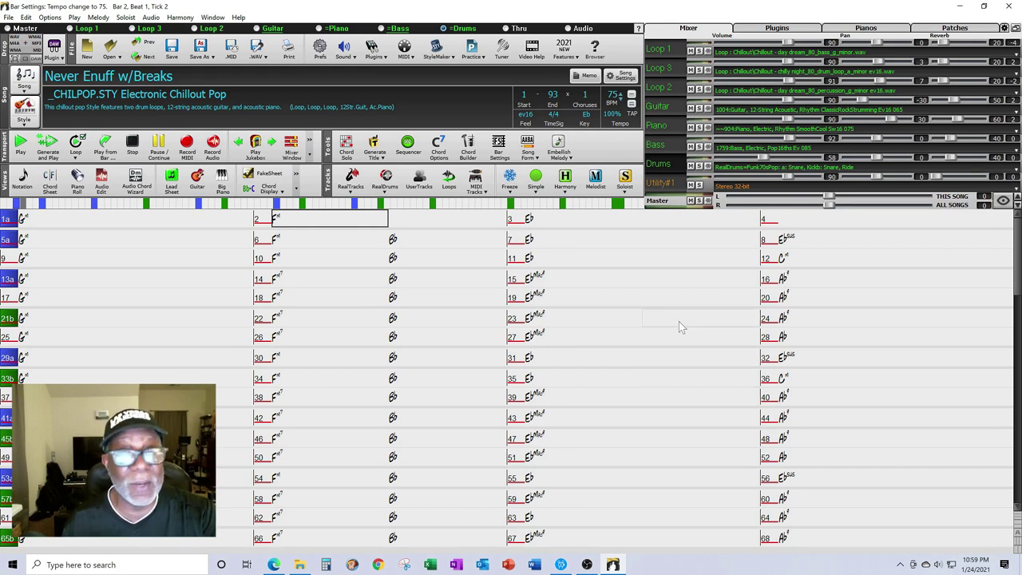
Rename the Utility#1 track title to Organ.
right_click(668, 189)
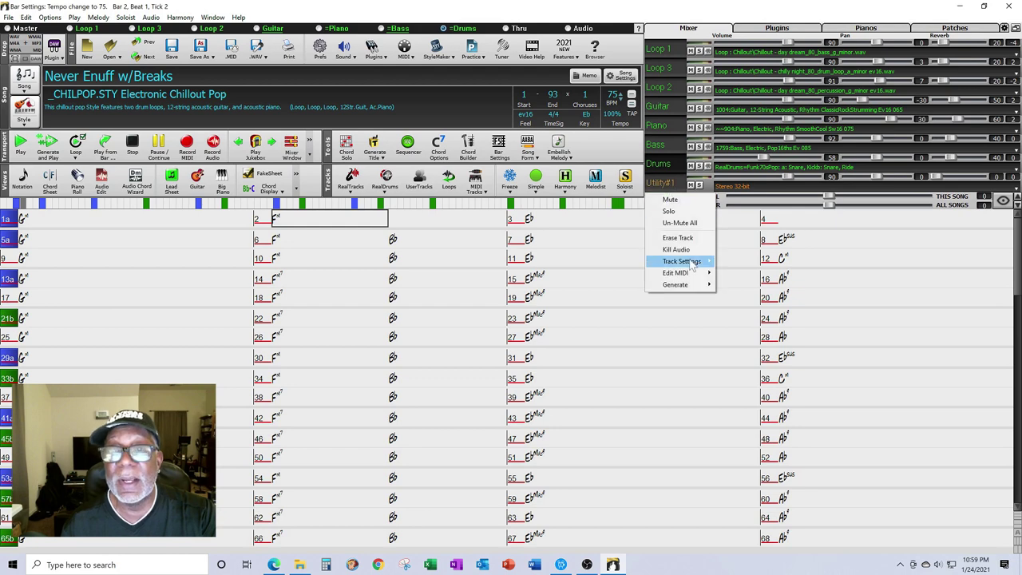
mouse_move(692, 263)
click(752, 261)
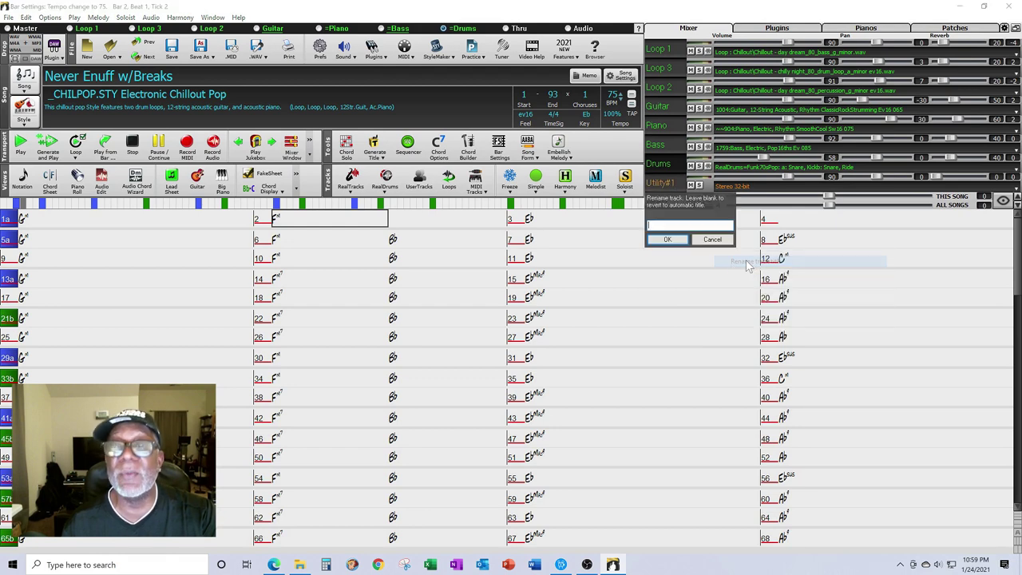
text(Organ)
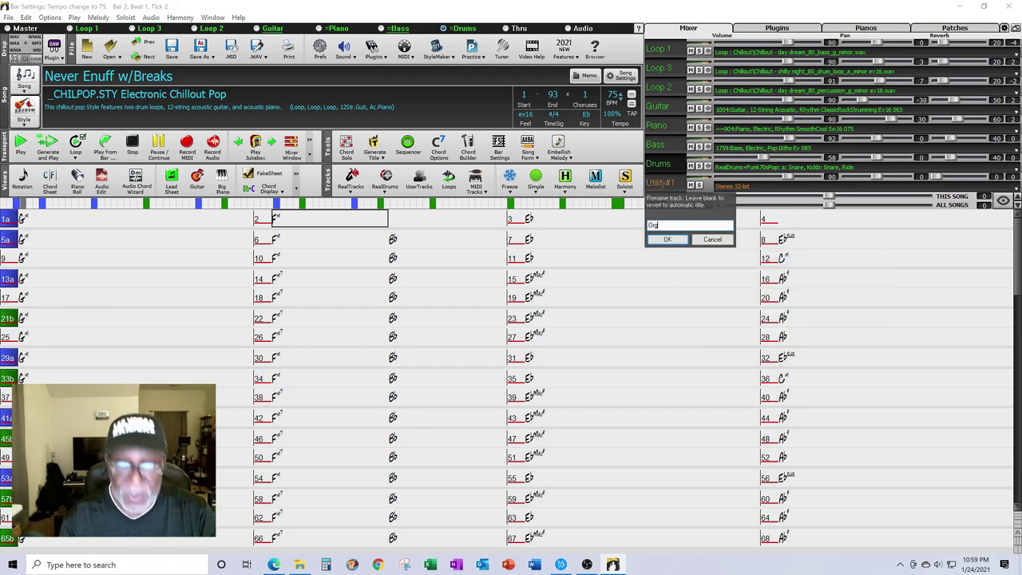
click(653, 237)
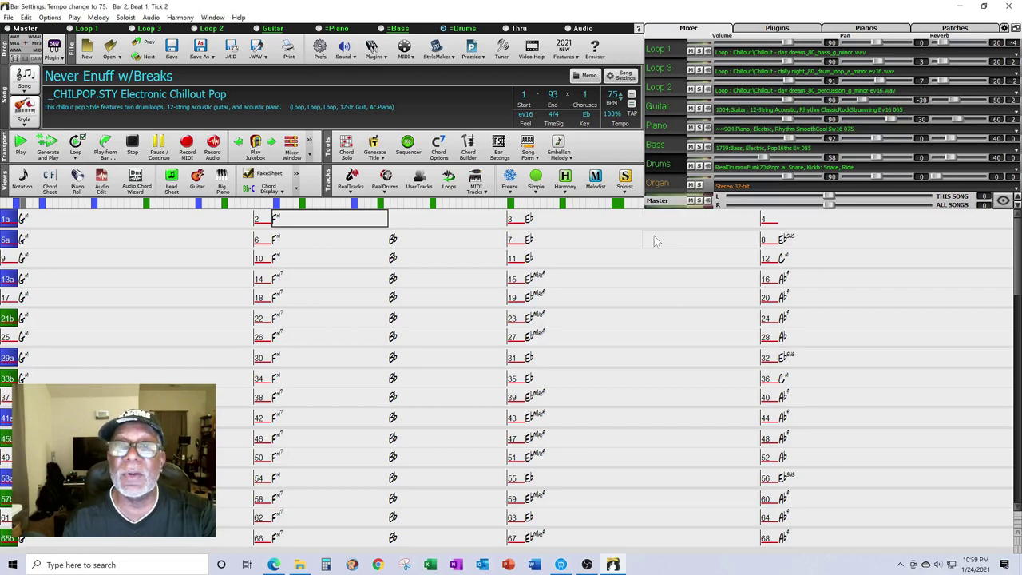
Set the Organ track's description to "Organ 2692".
right_click(661, 188)
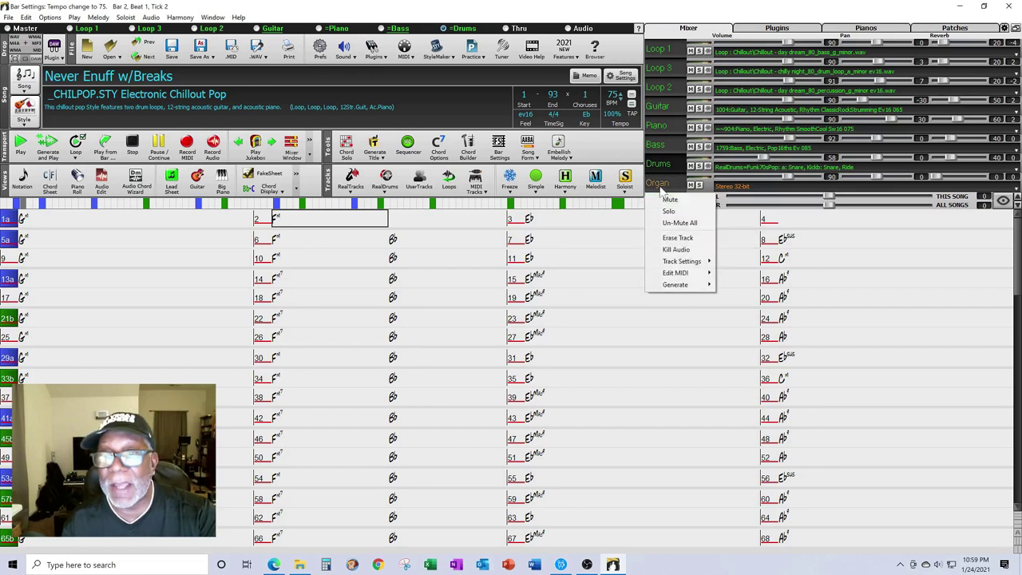
mouse_move(688, 261)
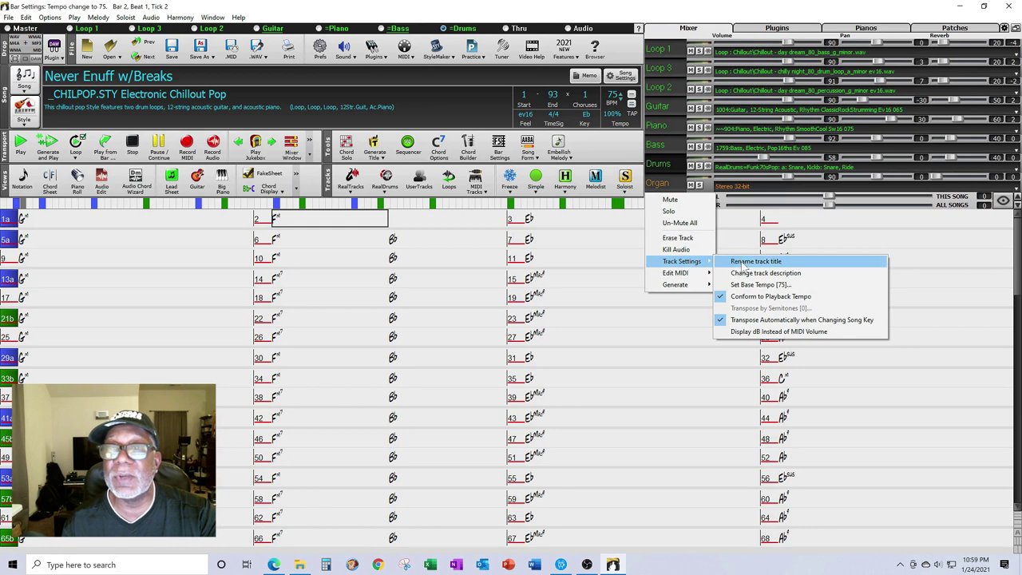
click(746, 275)
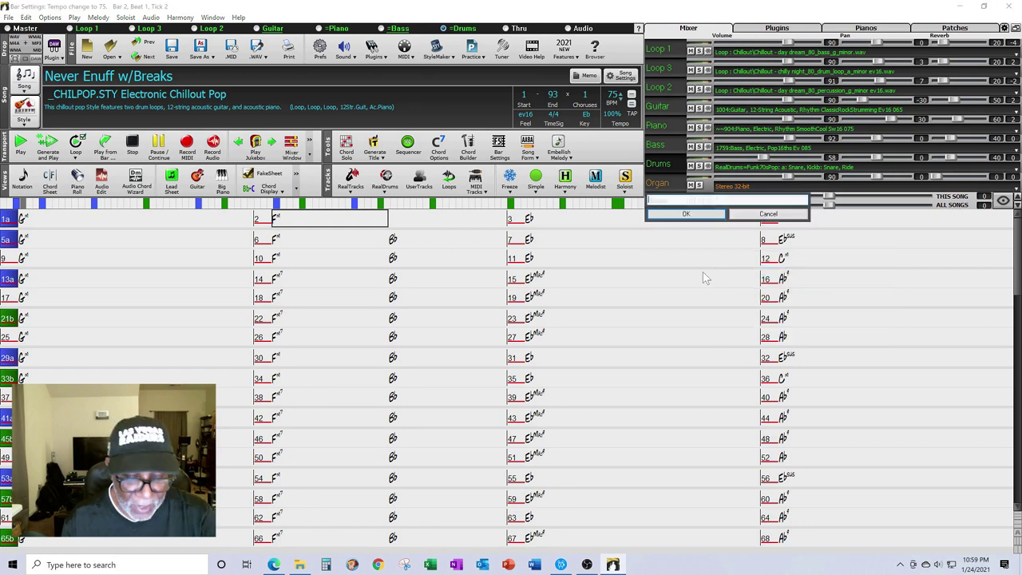
text(Organ)
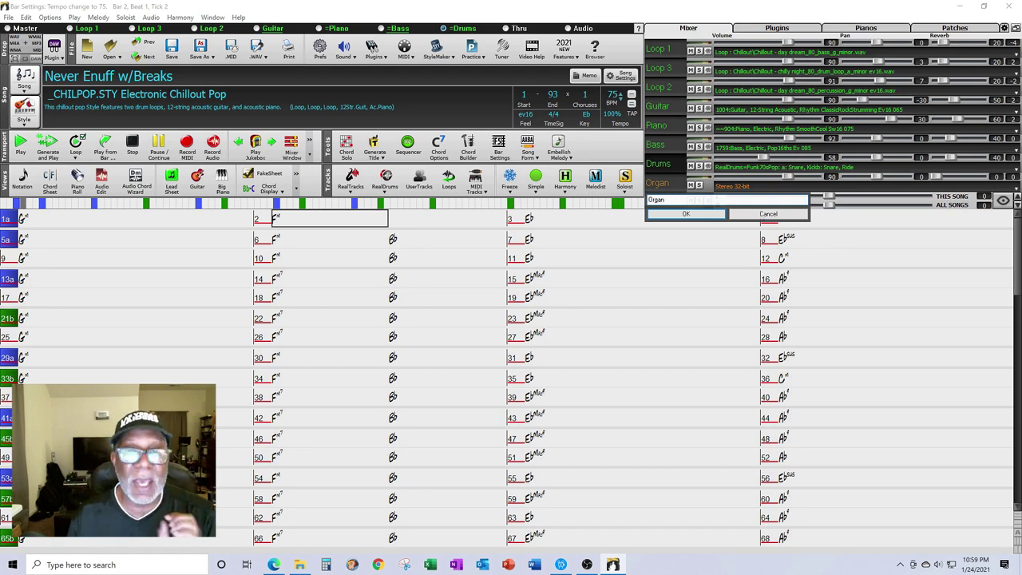
text(2692)
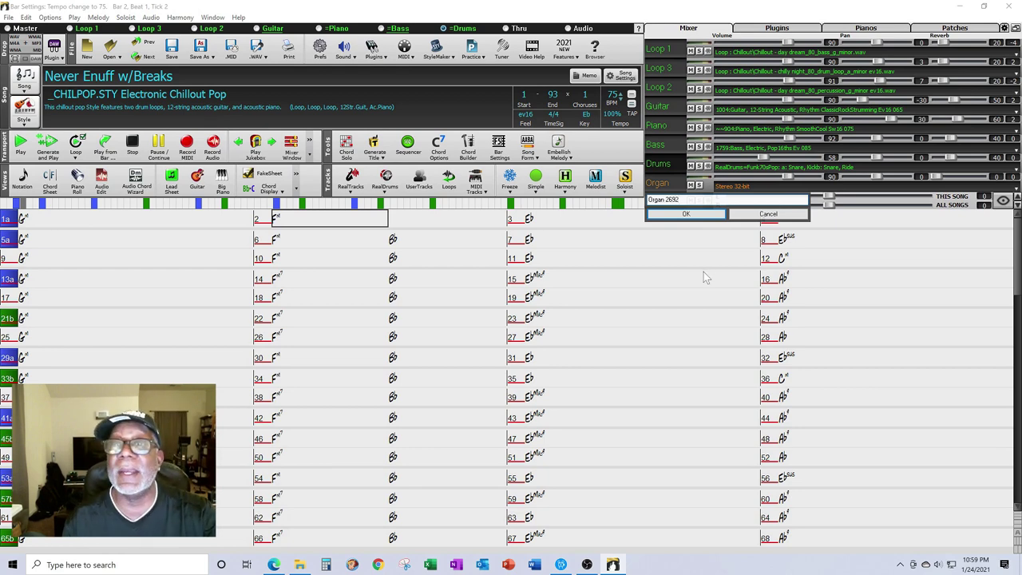
click(694, 215)
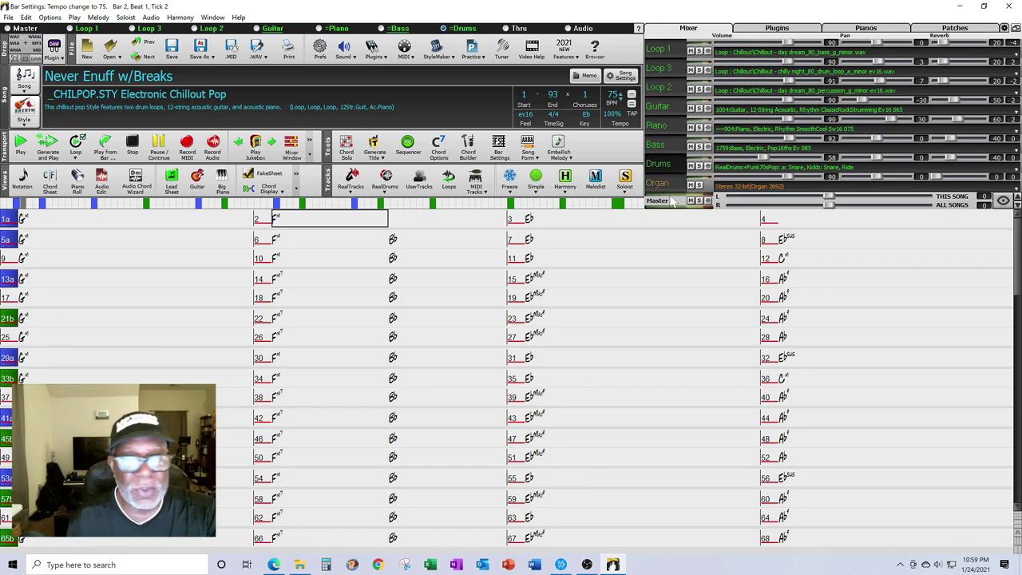
Show the Utility#2 track and generate the vocal RealTrack 3027, Vocal Oohs, Background Pop3-part Ev 085, on it.
click(1004, 200)
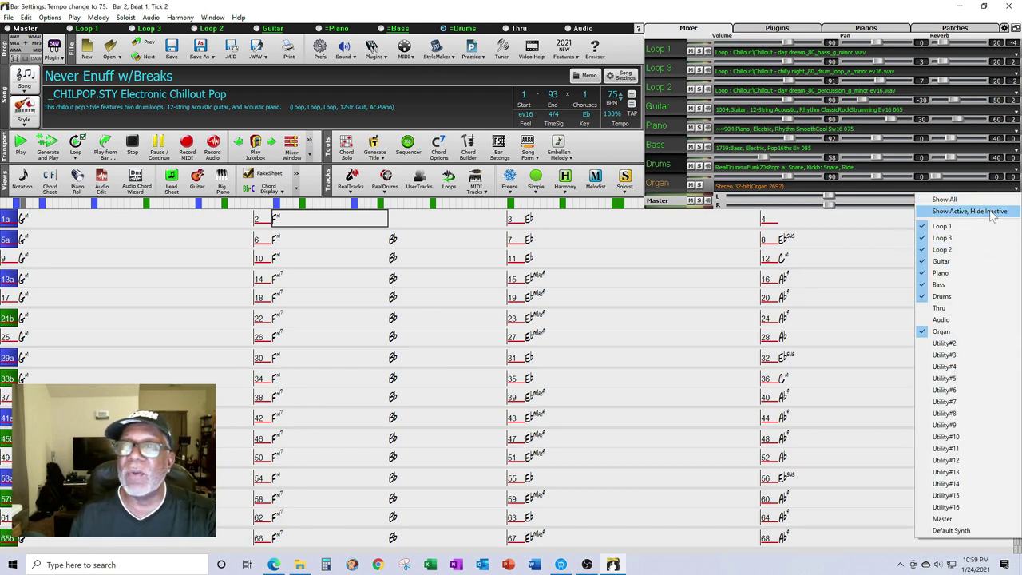
click(959, 342)
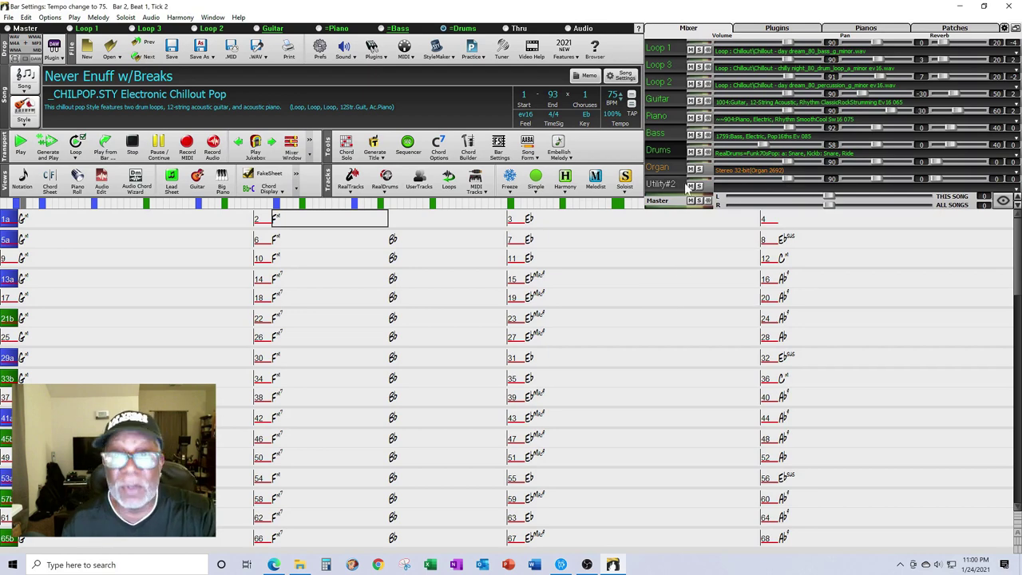
right_click(659, 186)
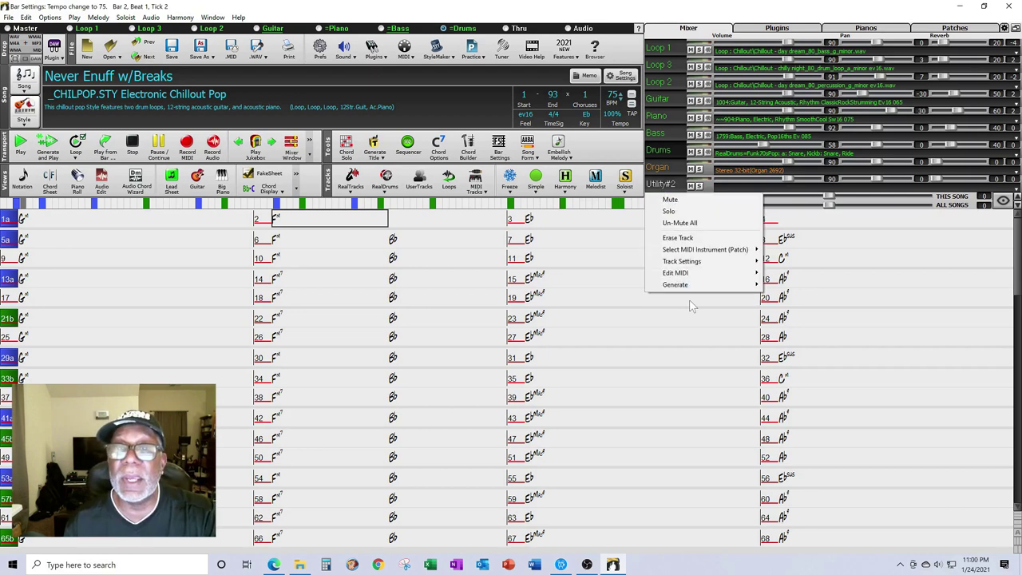
mouse_move(692, 285)
click(803, 286)
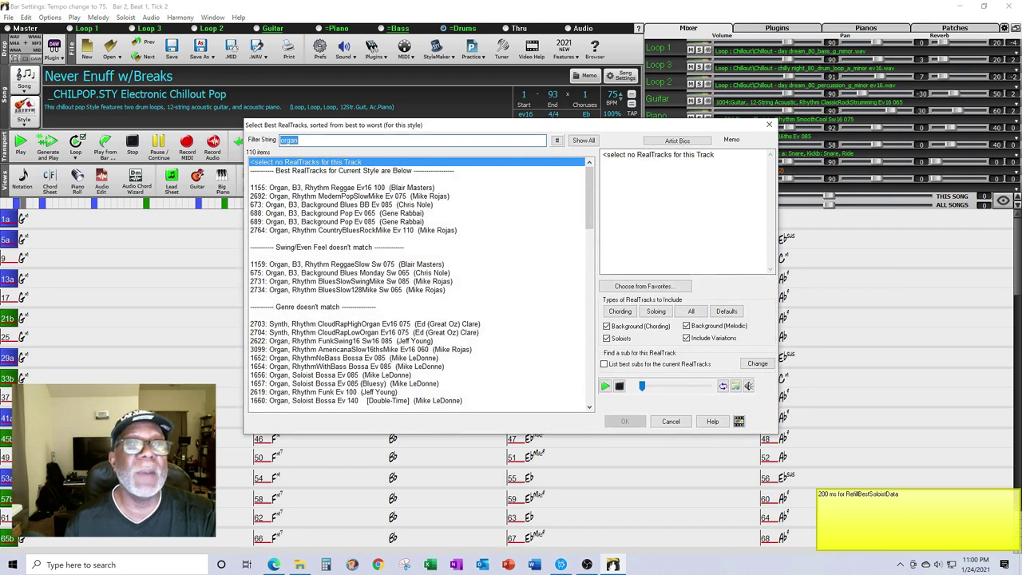
text(vocal)
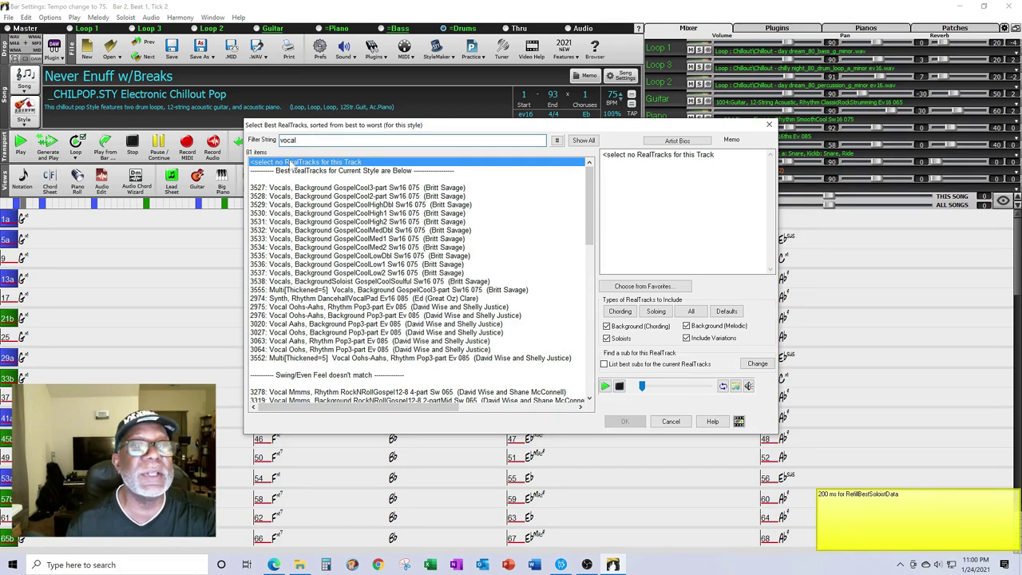
click(297, 333)
click(625, 422)
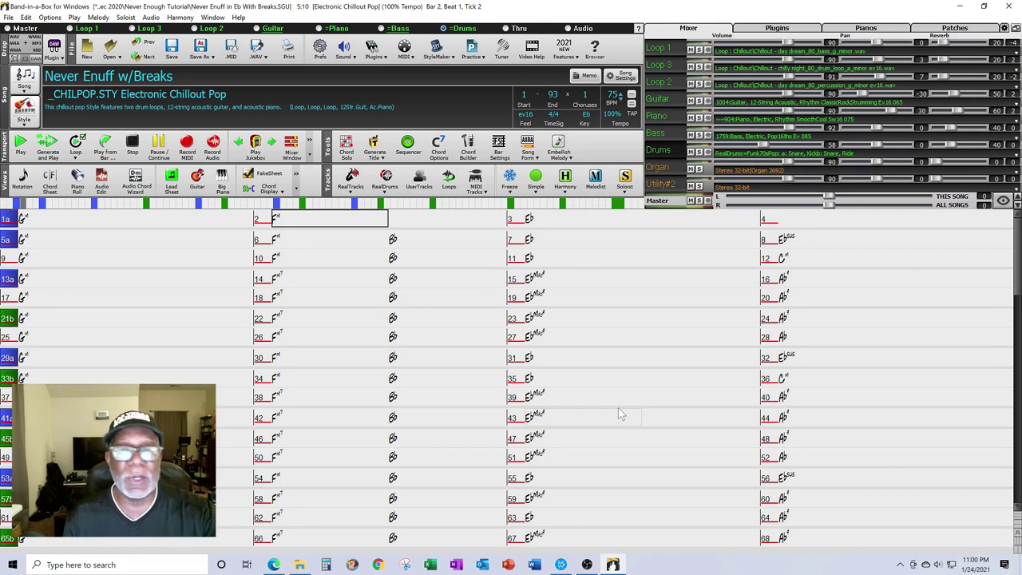
Rename the Utility#2 track title to Bk Vocals.
click(662, 185)
mouse_move(690, 262)
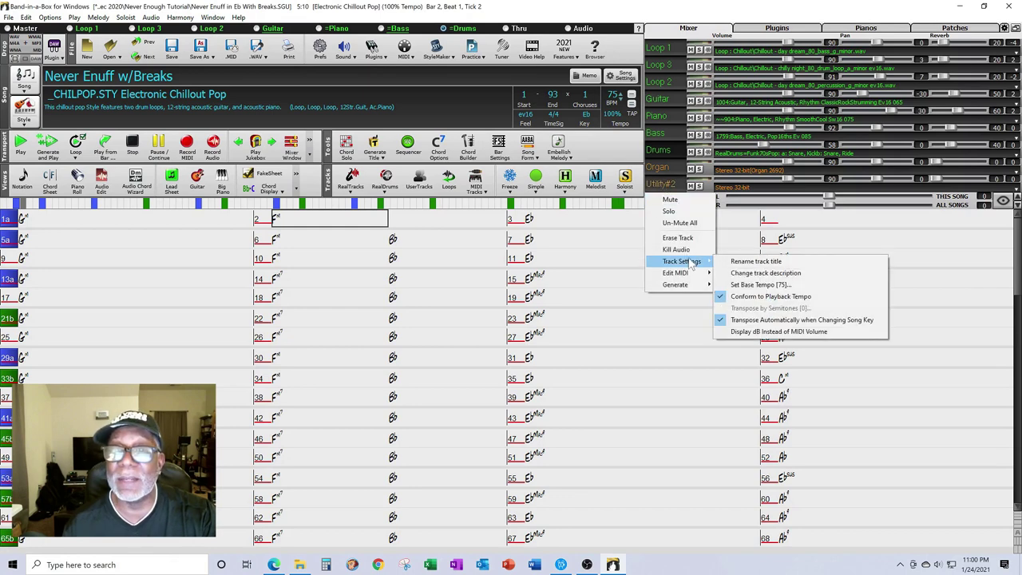
click(751, 262)
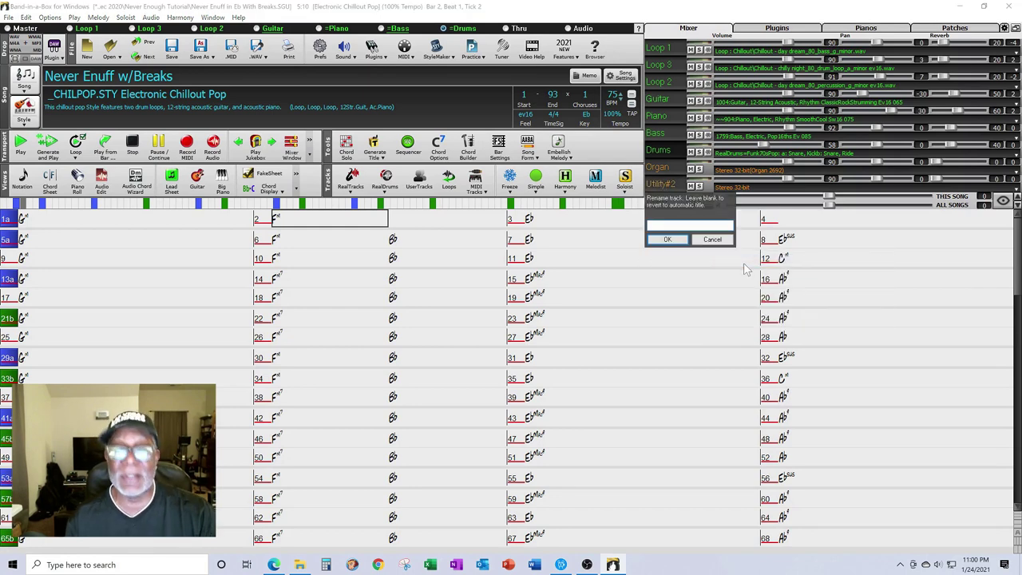
text(Bk V)
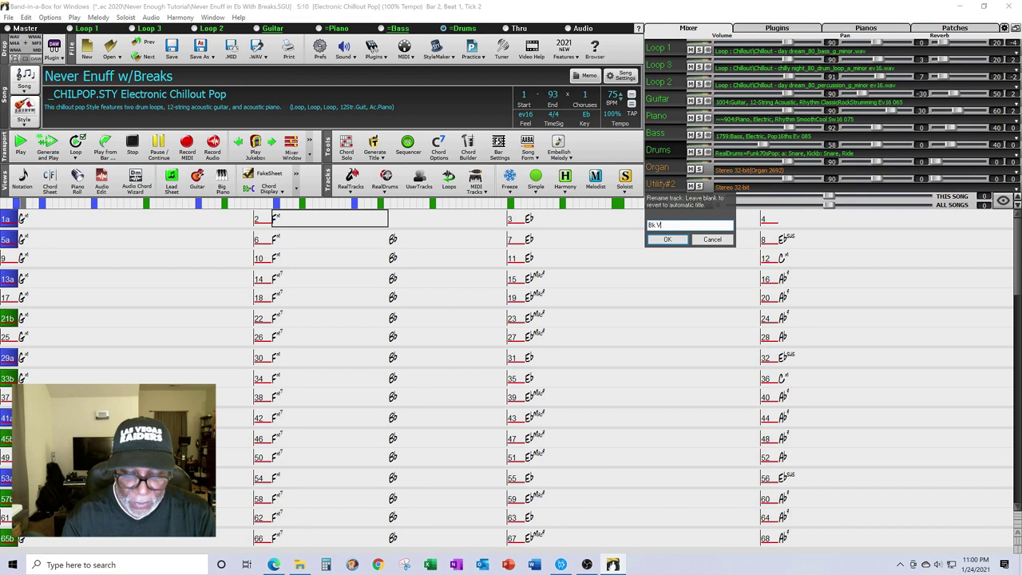
text(ocals)
click(669, 239)
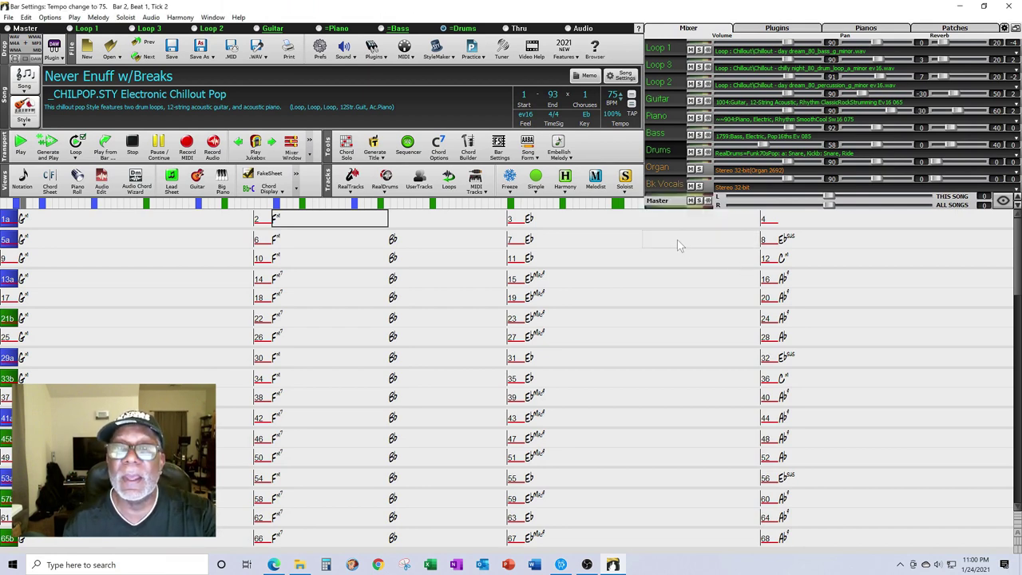
Set the Bk Vocals track's description to "BK Vocals 3027".
right_click(745, 191)
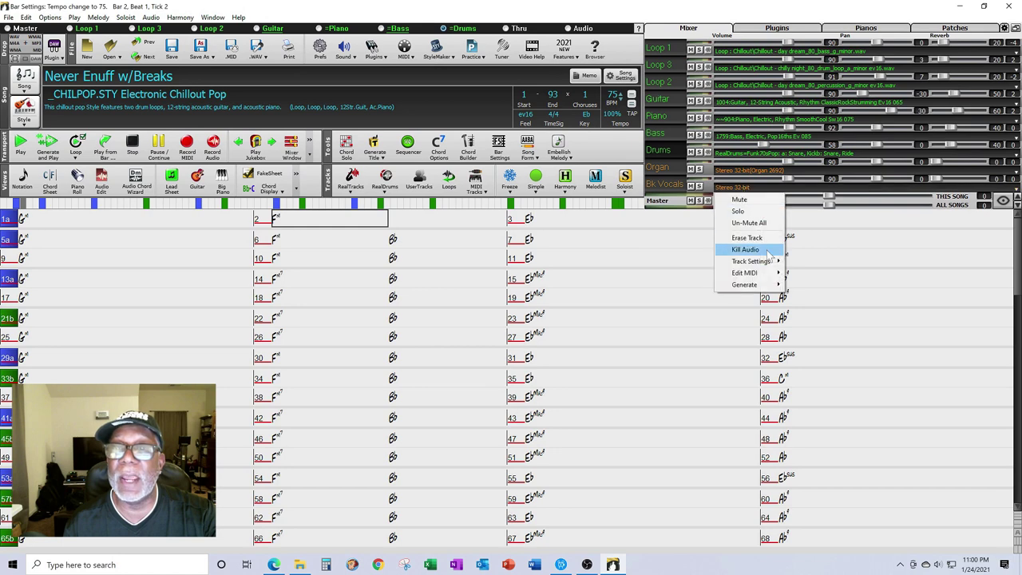
mouse_move(776, 264)
click(819, 274)
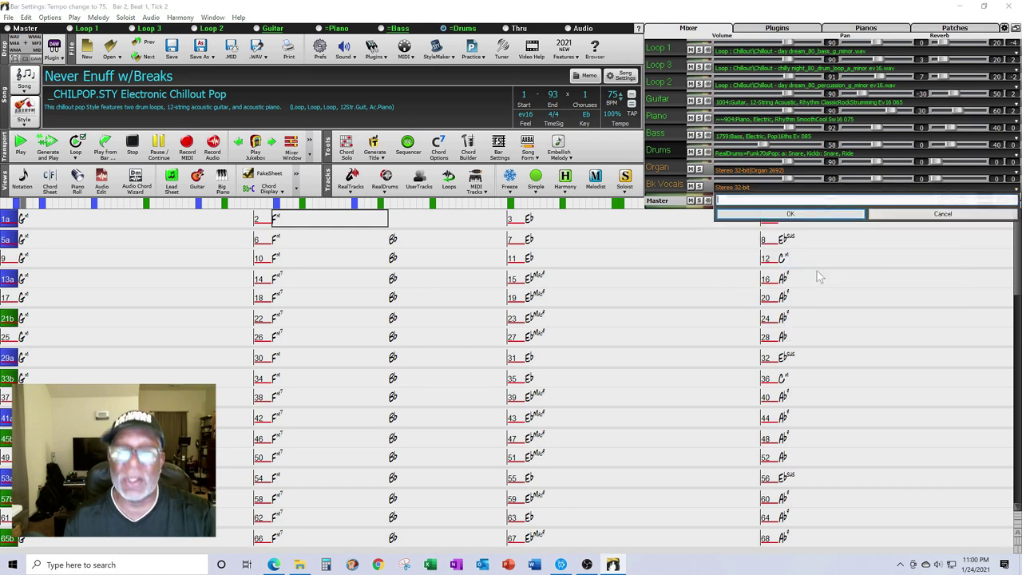
text(BK Vo)
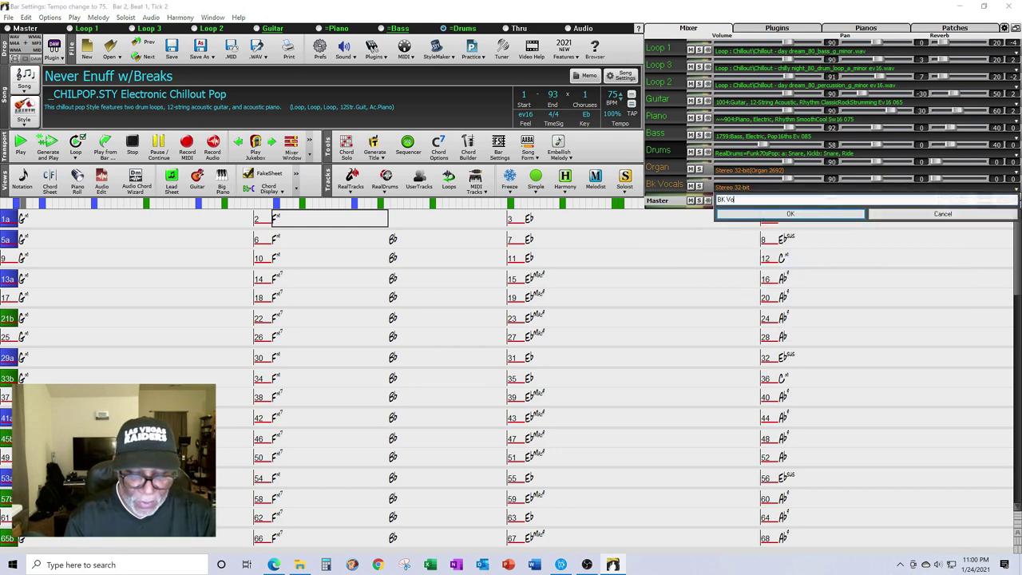
text(cals)
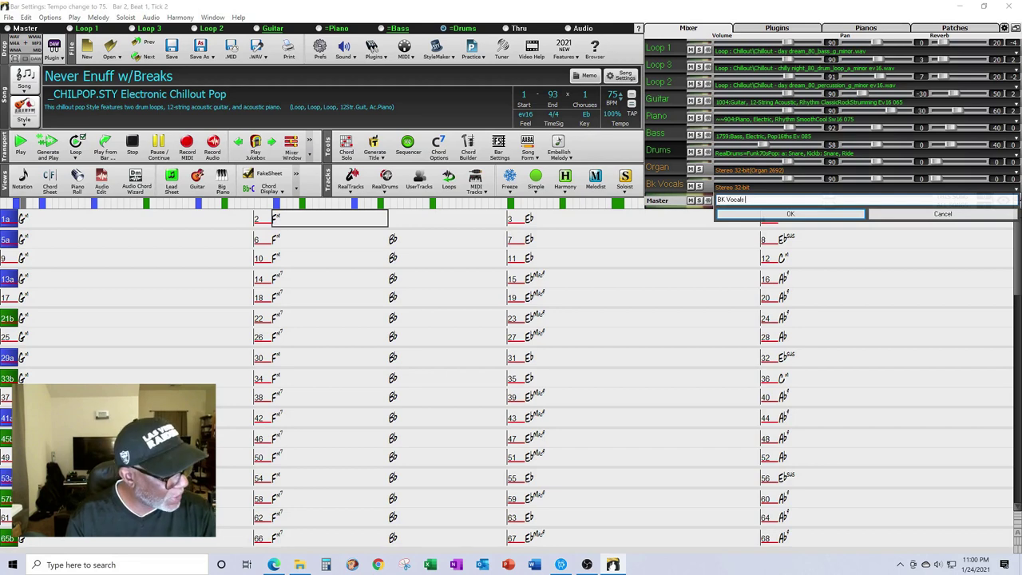
text( 3027)
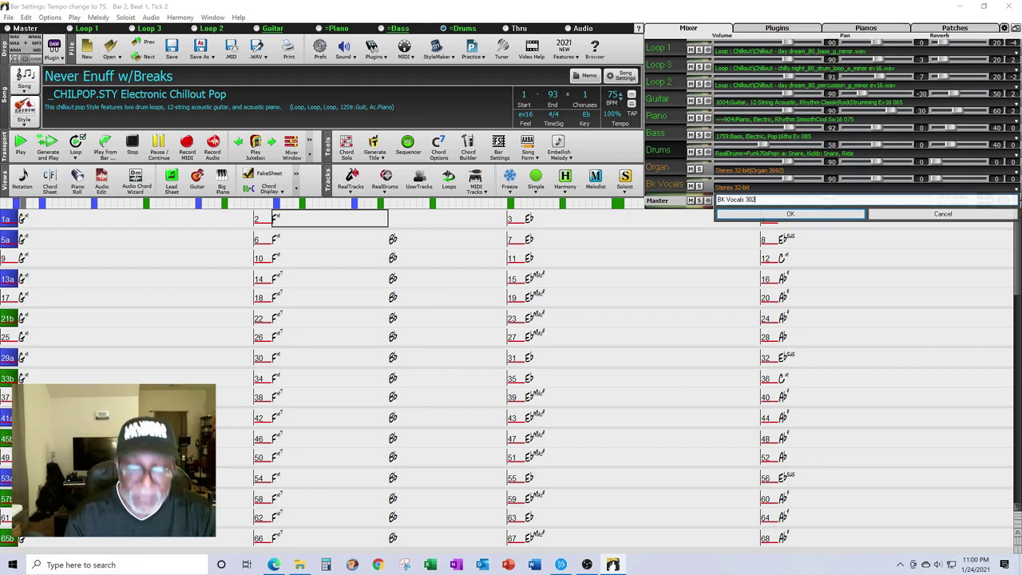
click(770, 215)
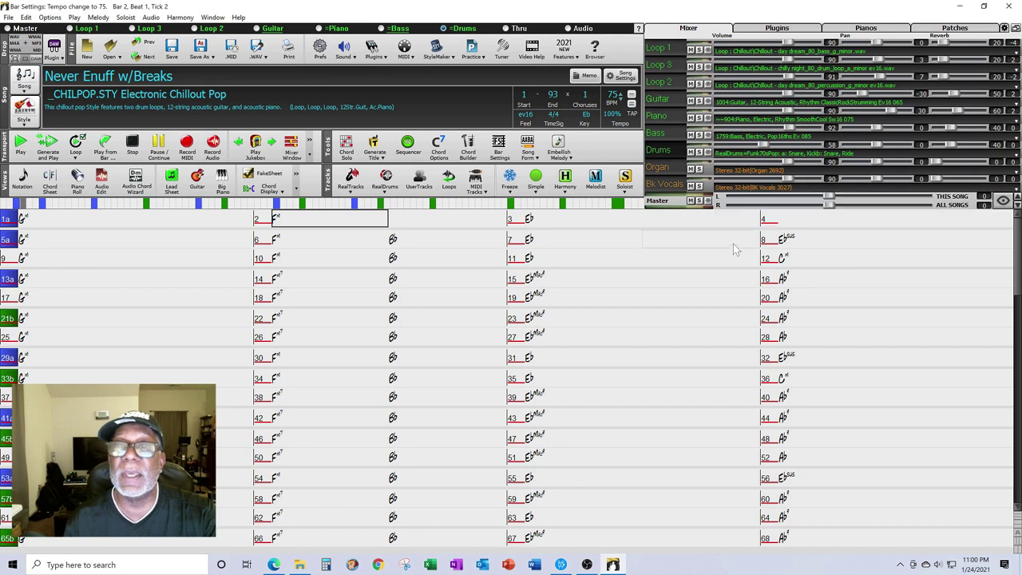
Show the Utility#3 track in the mixer and open the RealTracks selection for it.
click(1007, 206)
click(936, 356)
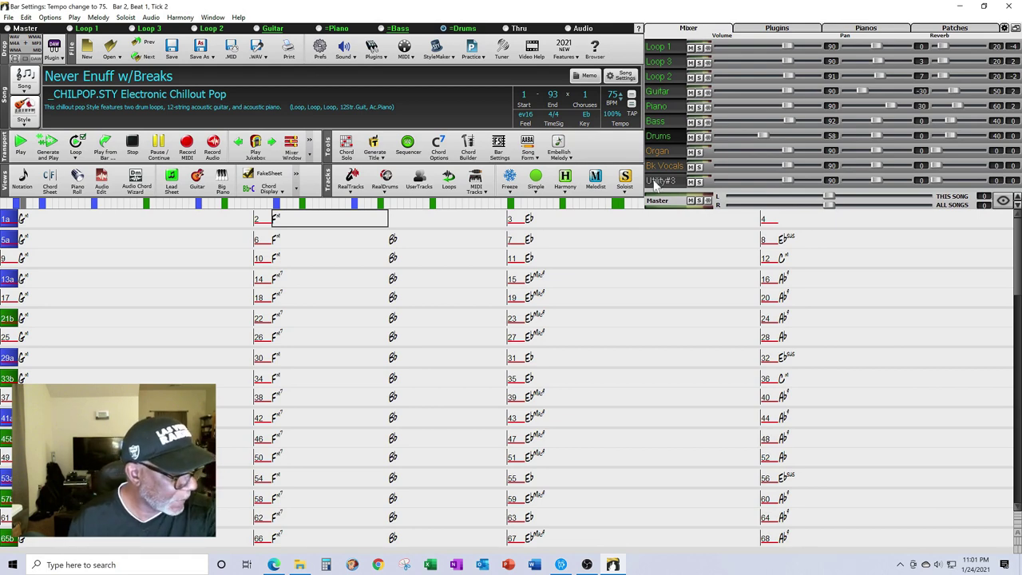
right_click(654, 182)
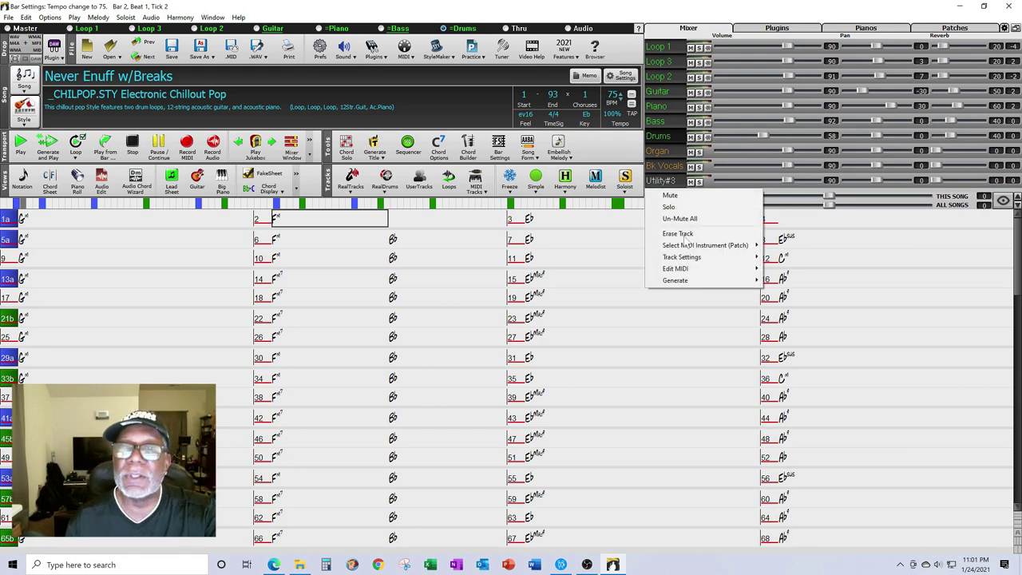
mouse_move(688, 281)
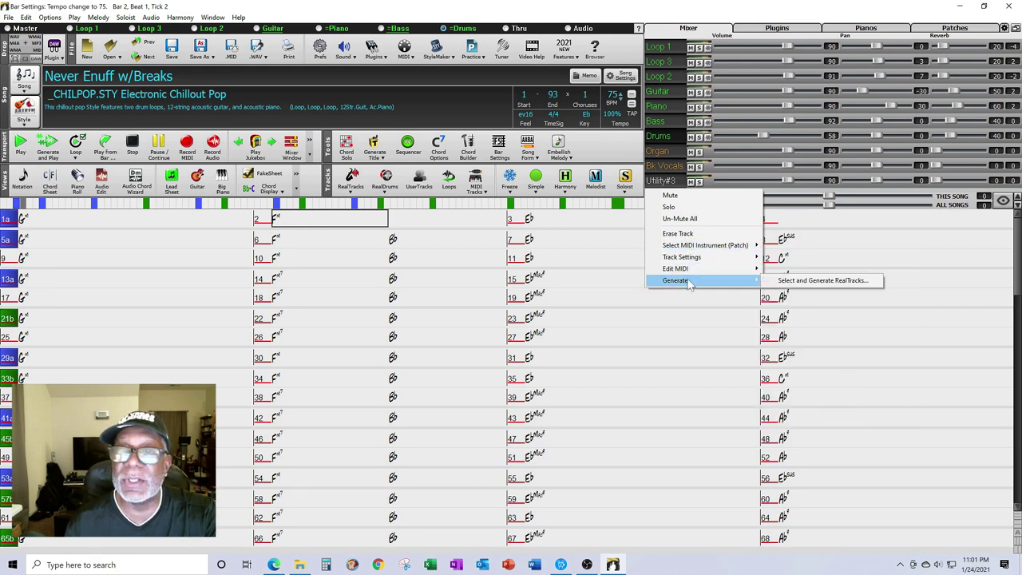
click(786, 281)
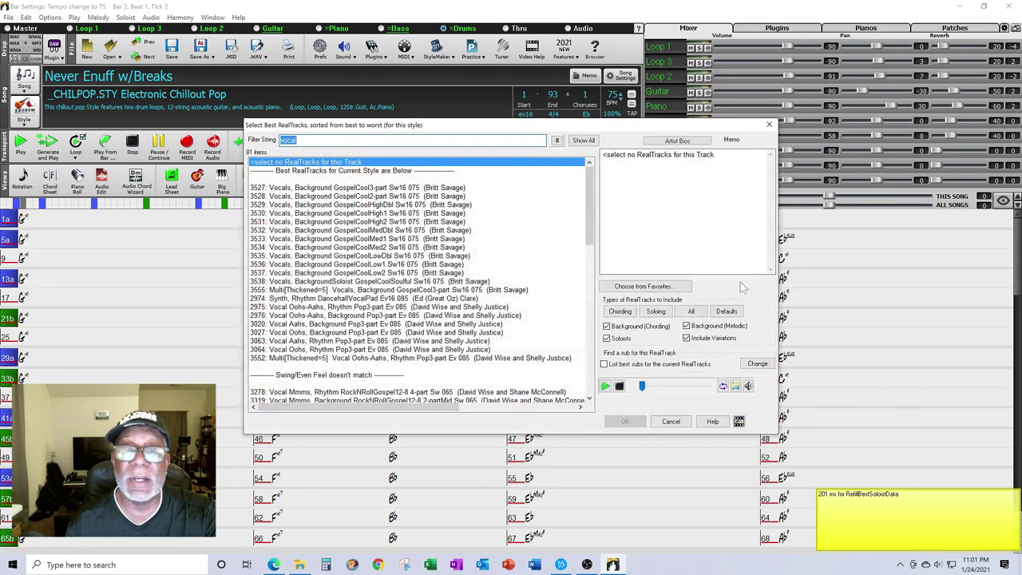
Filter the RealTracks by "guitar, ac" and generate 1828, Guitar, Acoustic, Rhythm PopModernGroove Ev16 075, on Utility#3.
text(g)
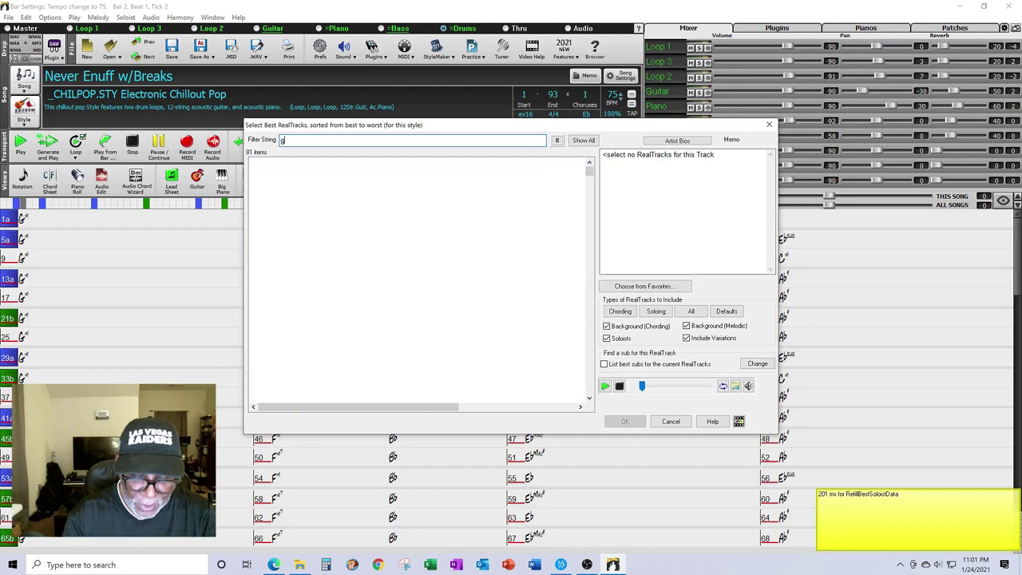
text(uitar)
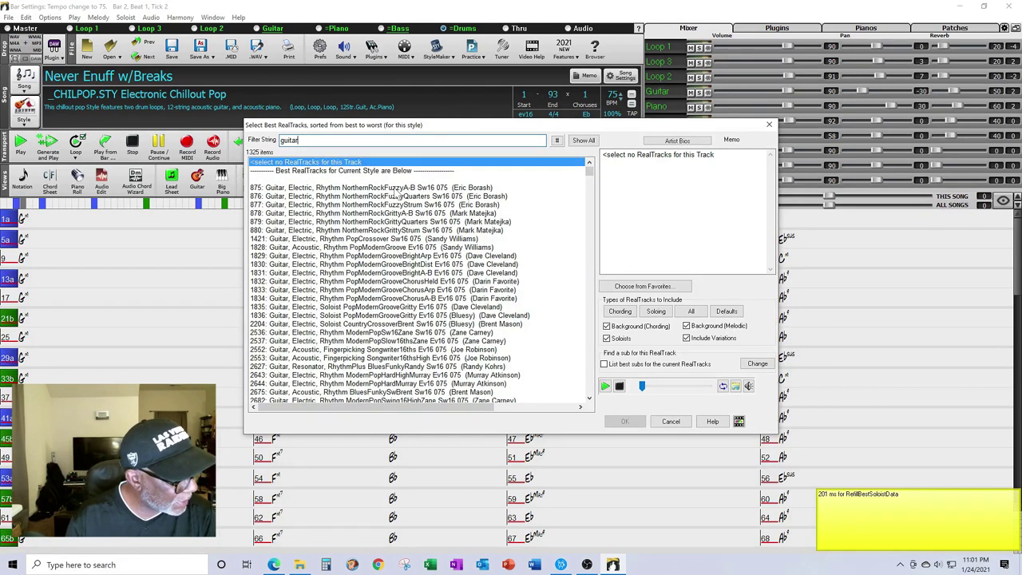
text(m ac)
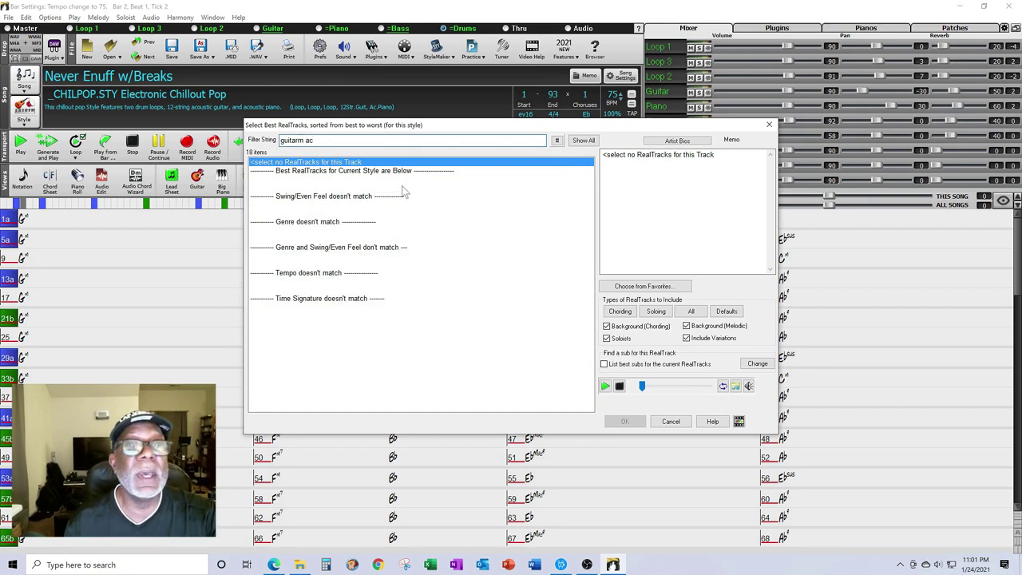
key(BackSpace)
key(BackSpace)
key(BackSpace)
key(BackSpace)
key(BackSpace)
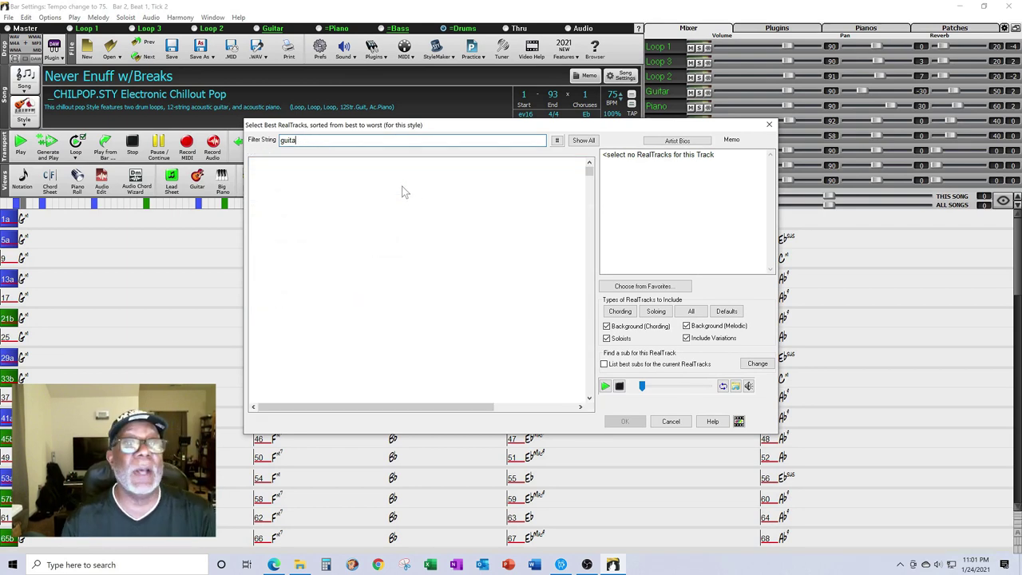
text(r)
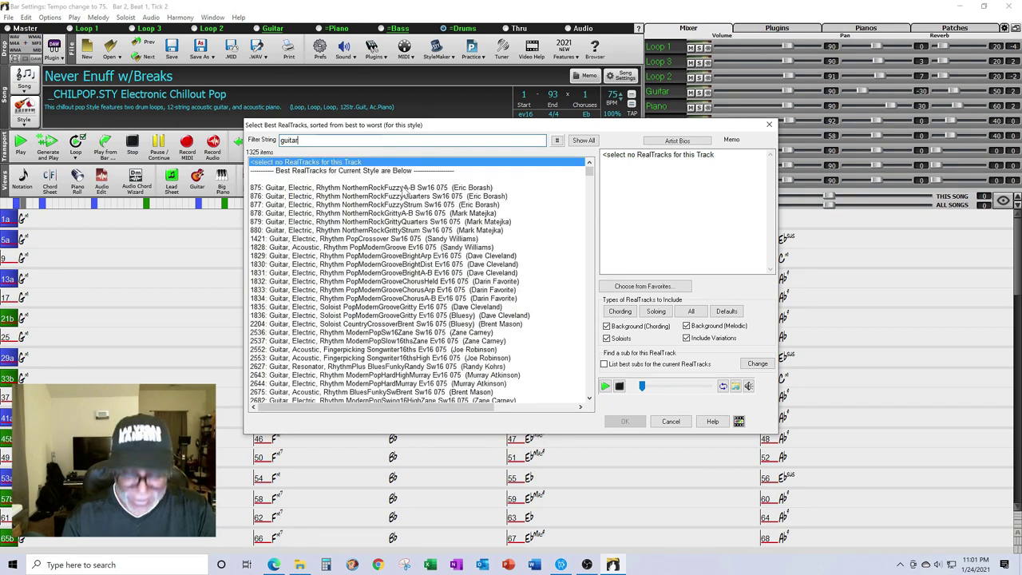
text(, ac)
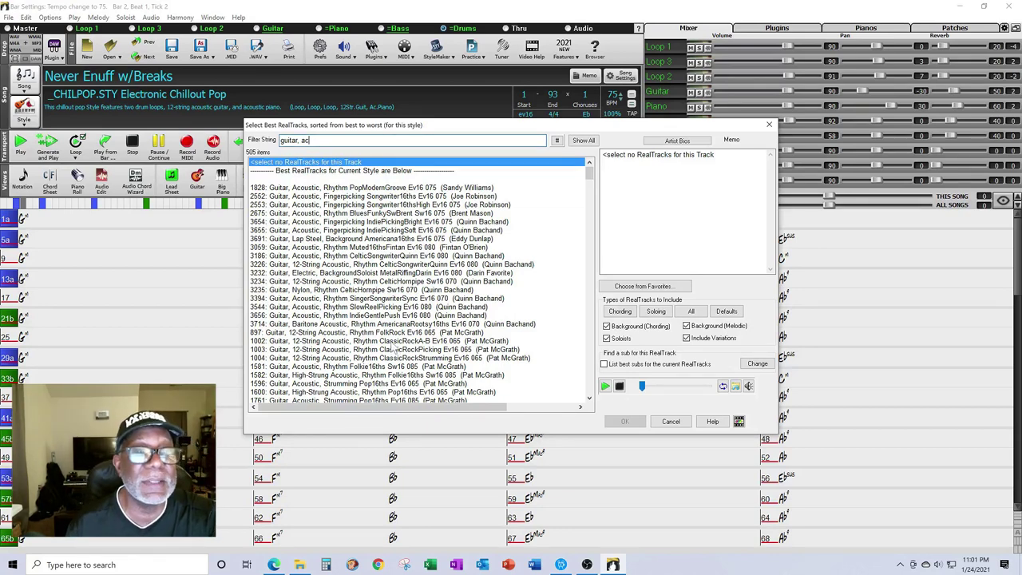
click(337, 189)
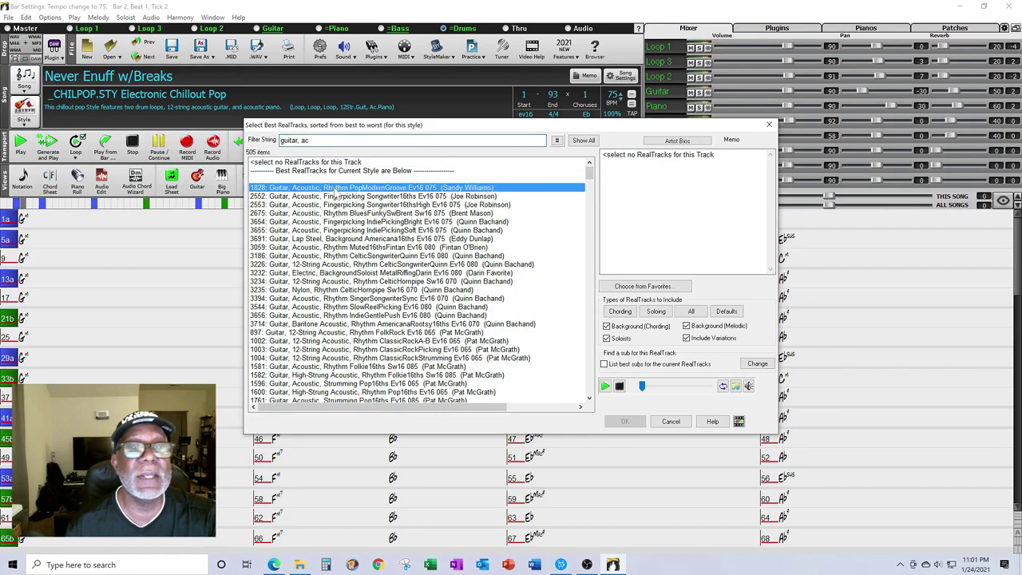
click(623, 421)
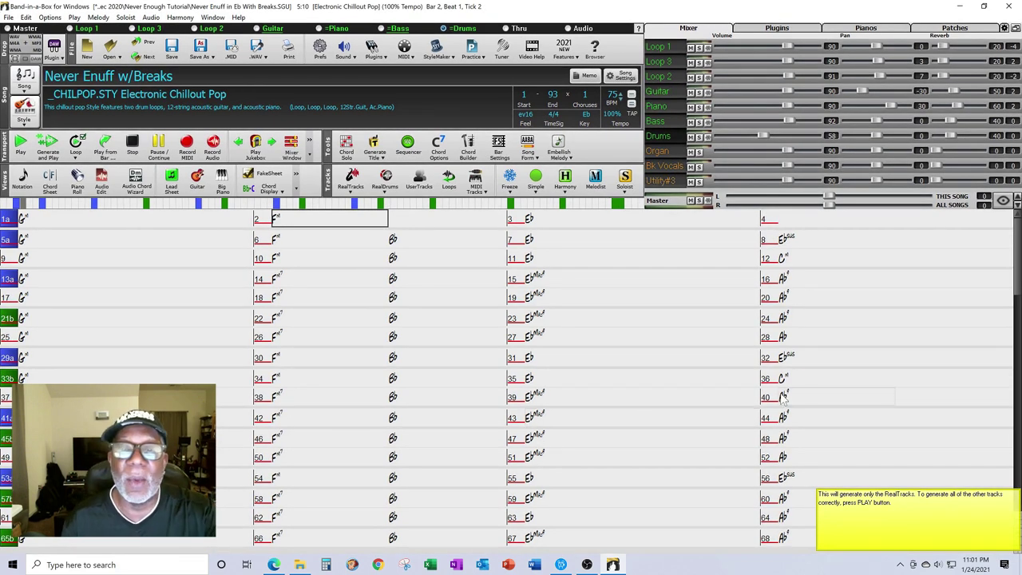
Rename the Utility#3 track title to Guitar Acc.
right_click(665, 184)
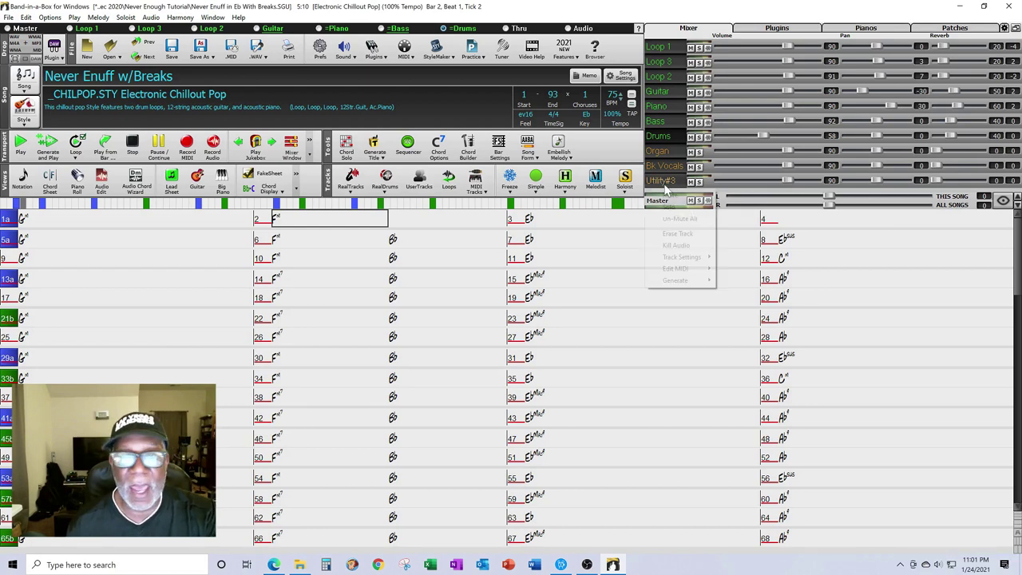
mouse_move(698, 262)
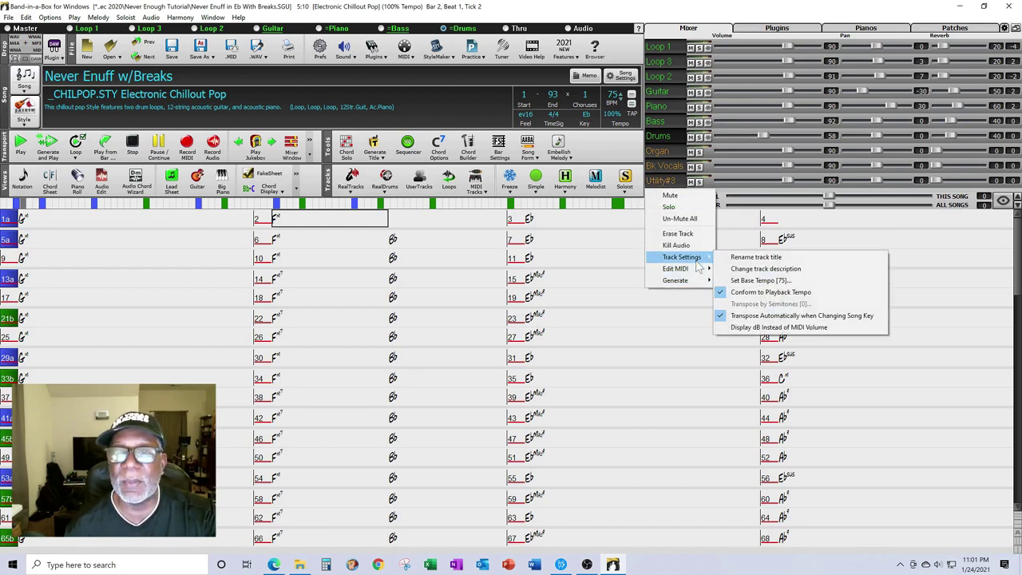
click(750, 258)
text(Guitar)
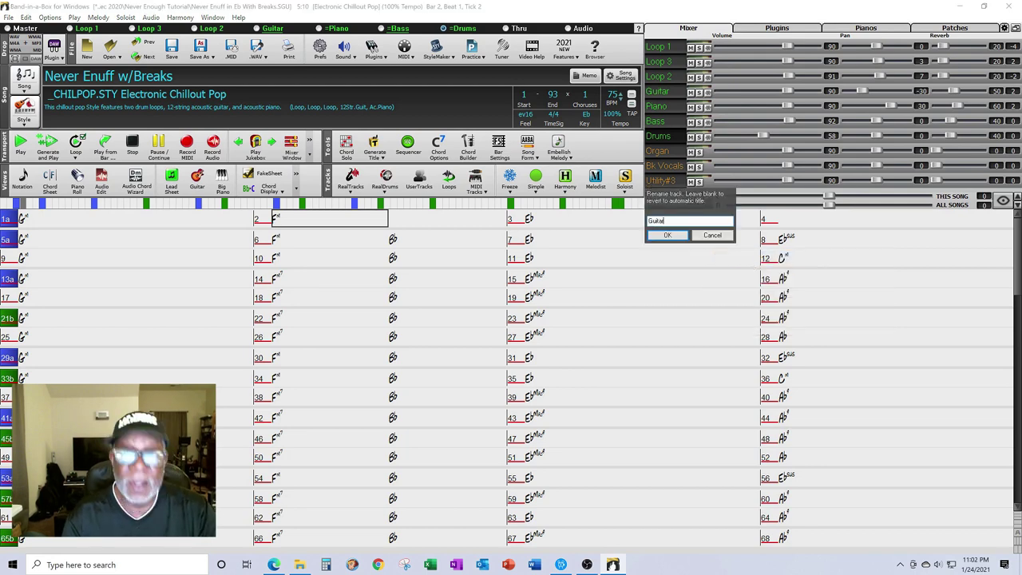
text( Acc)
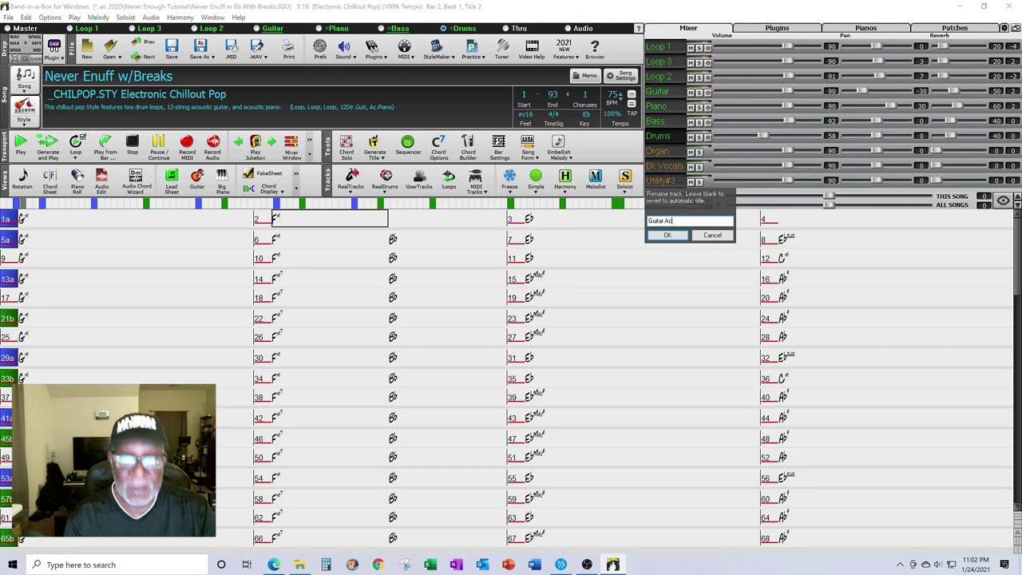
click(663, 236)
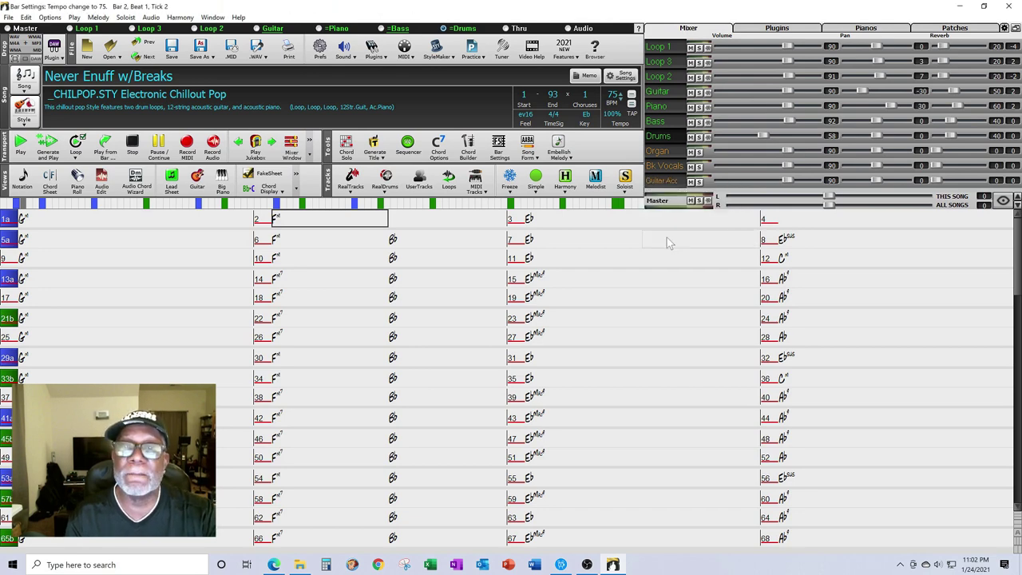
Set the Guitar Acc track's description to "Guitar, Acc 1828".
click(667, 183)
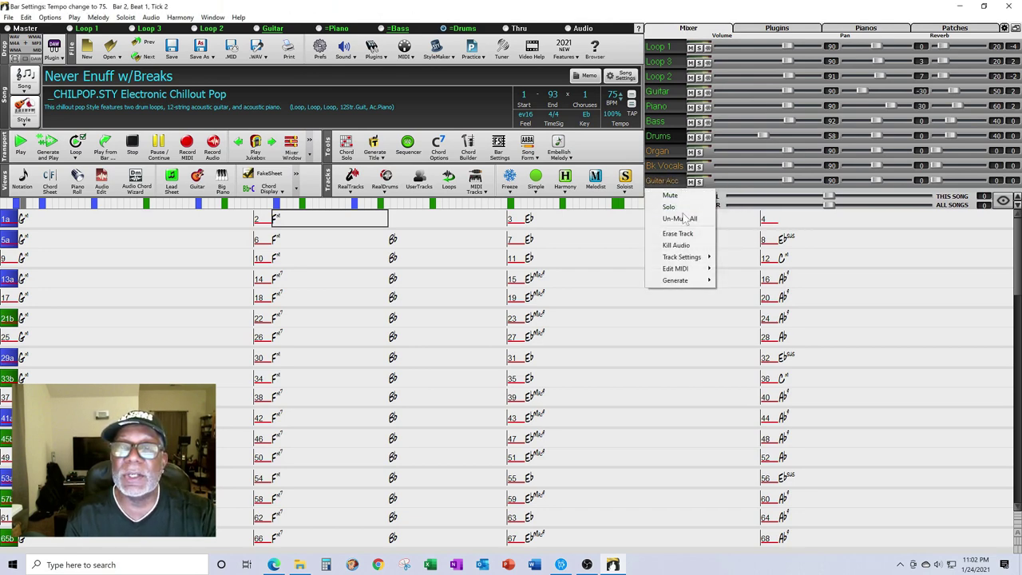
mouse_move(682, 256)
click(739, 269)
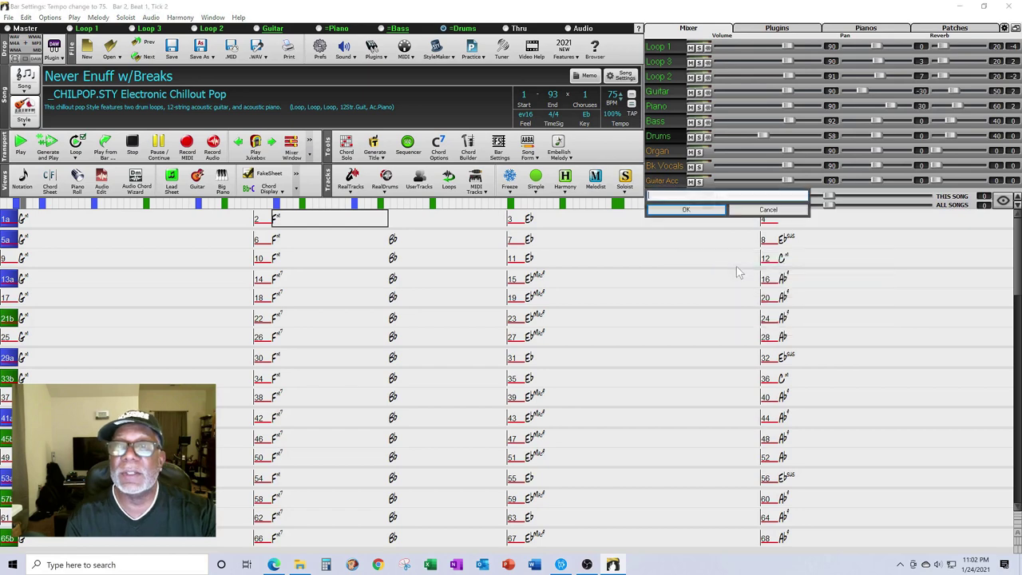
text(Guitar)
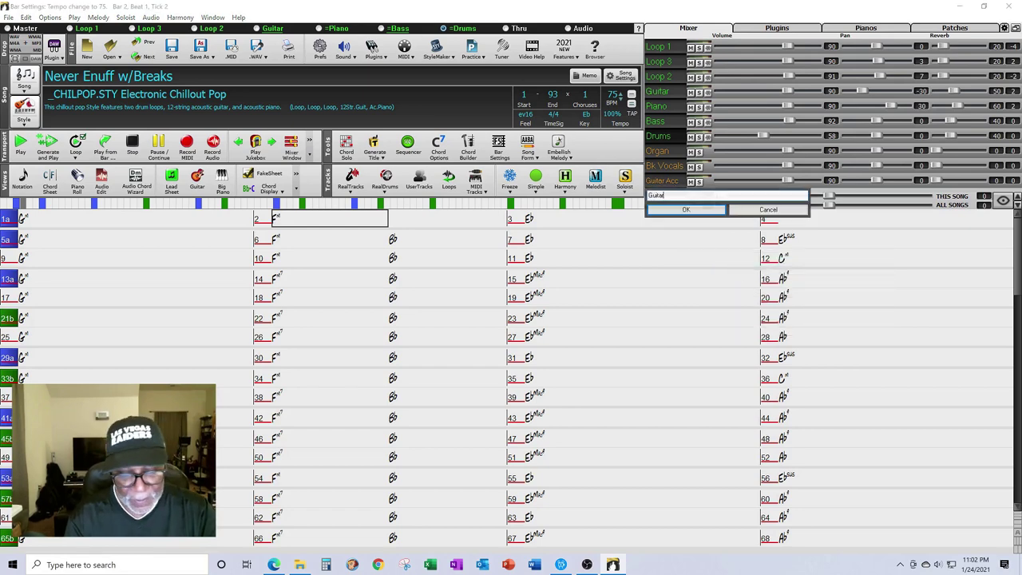
text(, Acc)
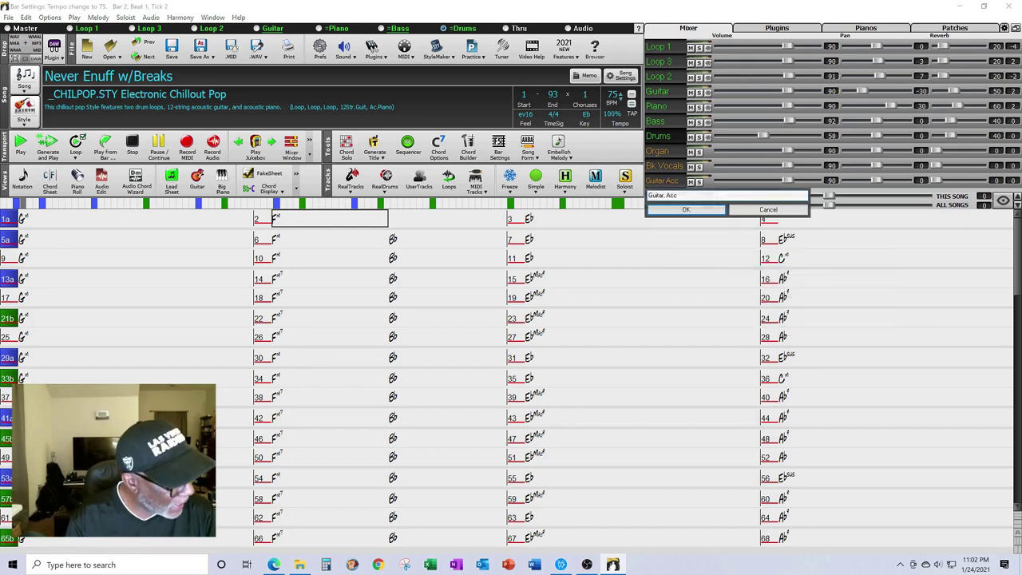
text( 1828)
click(686, 209)
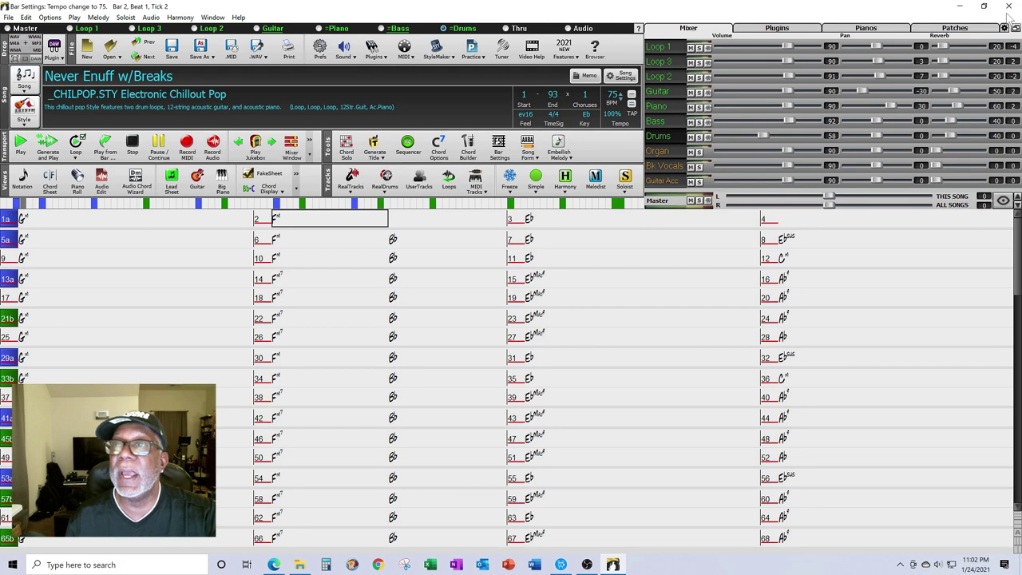
Show the mixer as a floating window to review the utility tracks' titles and descriptions, and embed it again.
click(1017, 31)
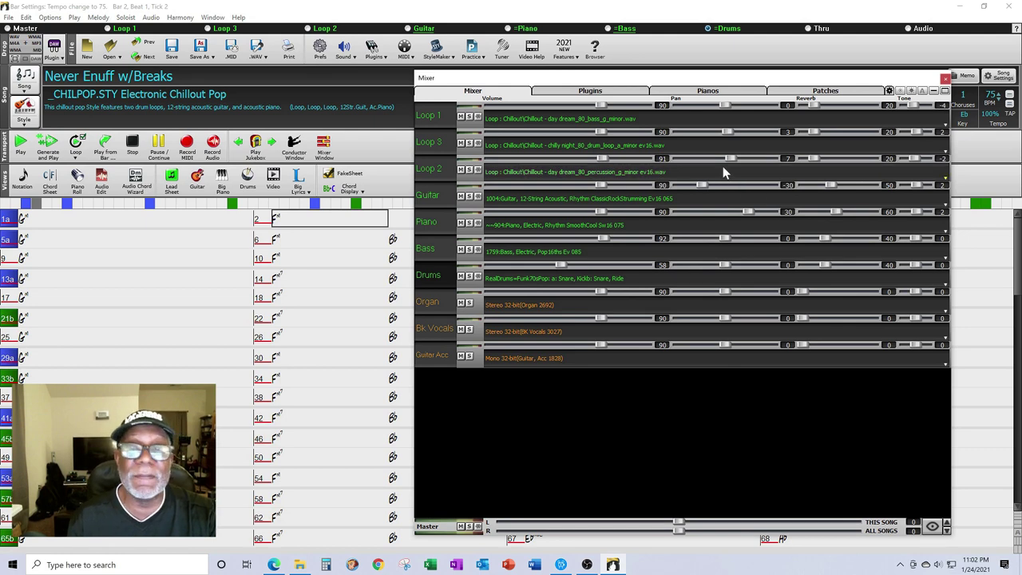
click(945, 91)
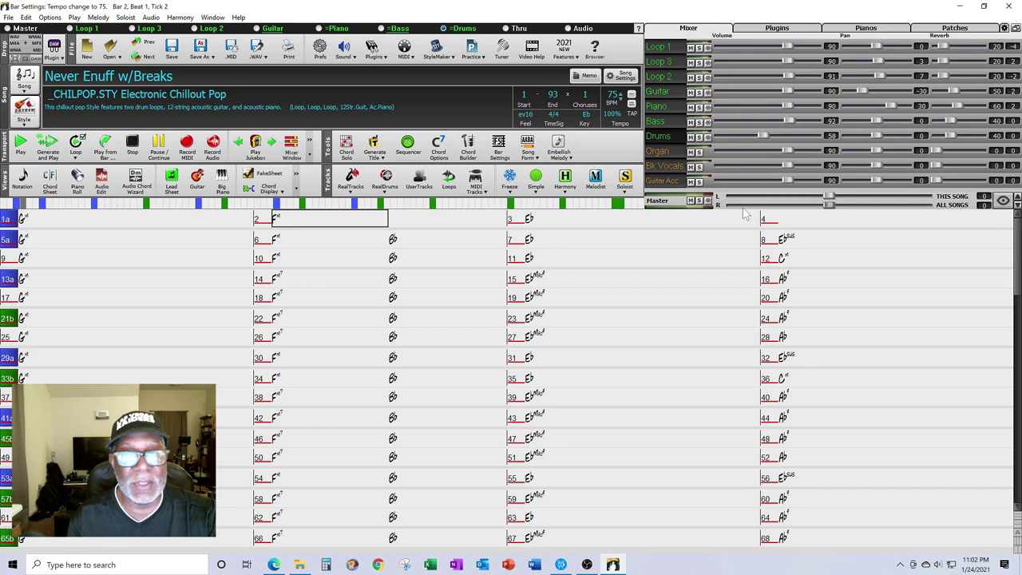
click(1014, 29)
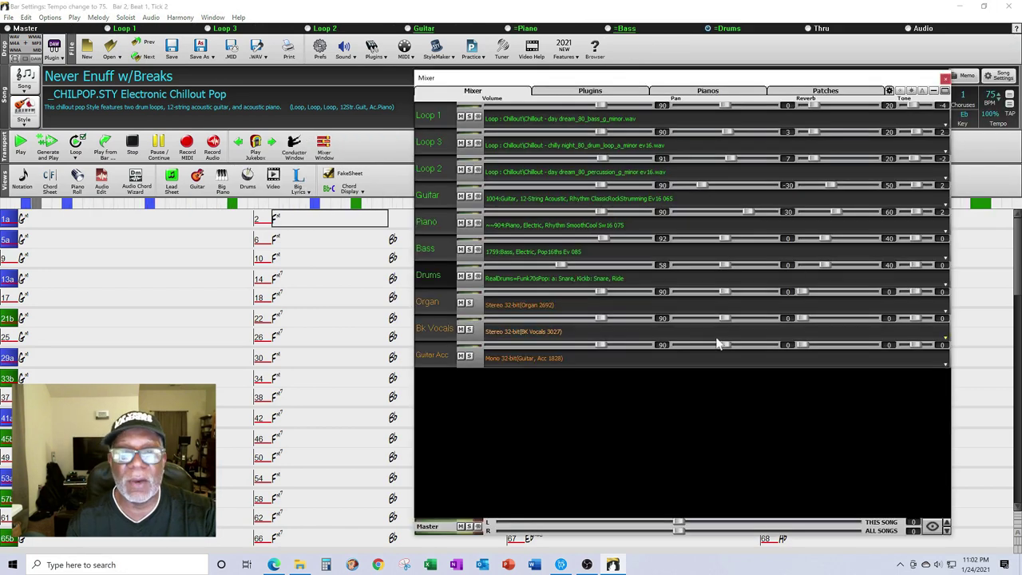
click(945, 91)
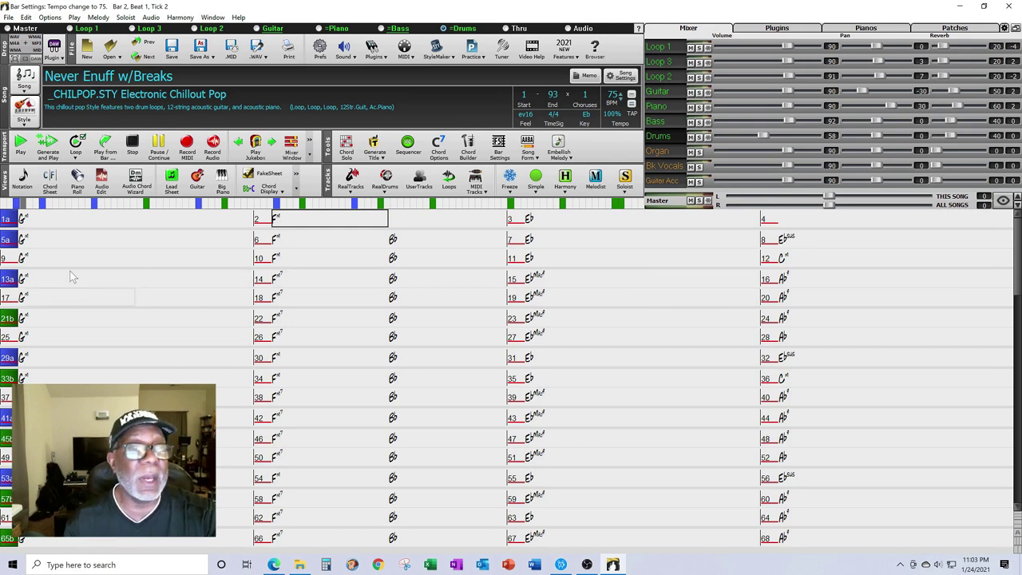
Play Never Enuff w/Breaks from bar 1 and stop the playback.
click(63, 219)
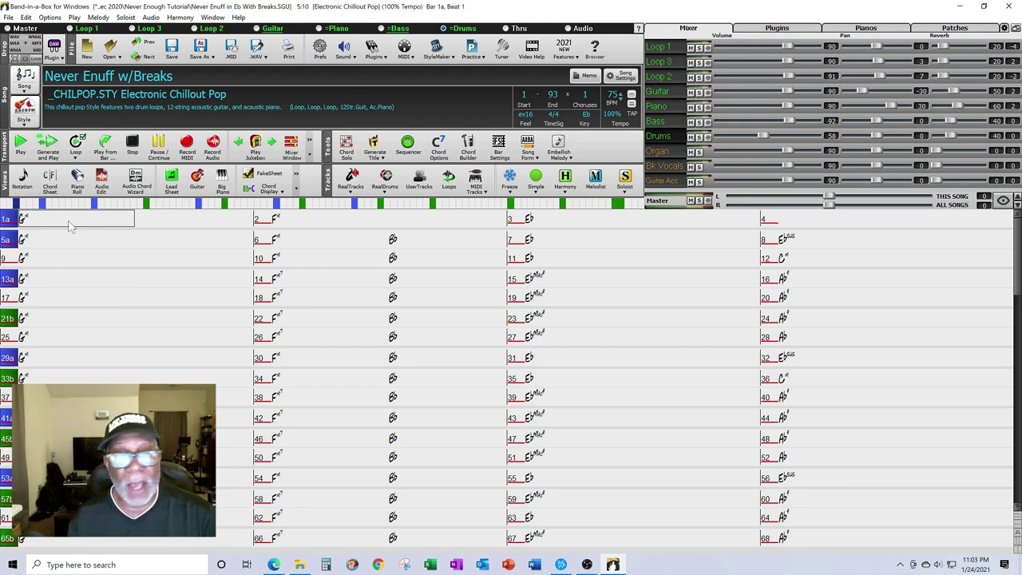
click(70, 226)
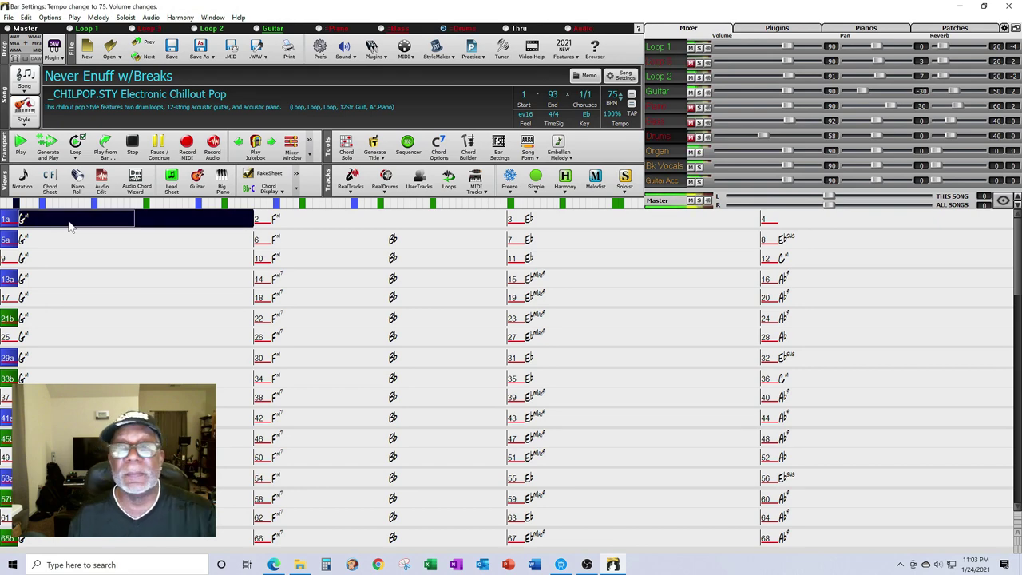
click(134, 142)
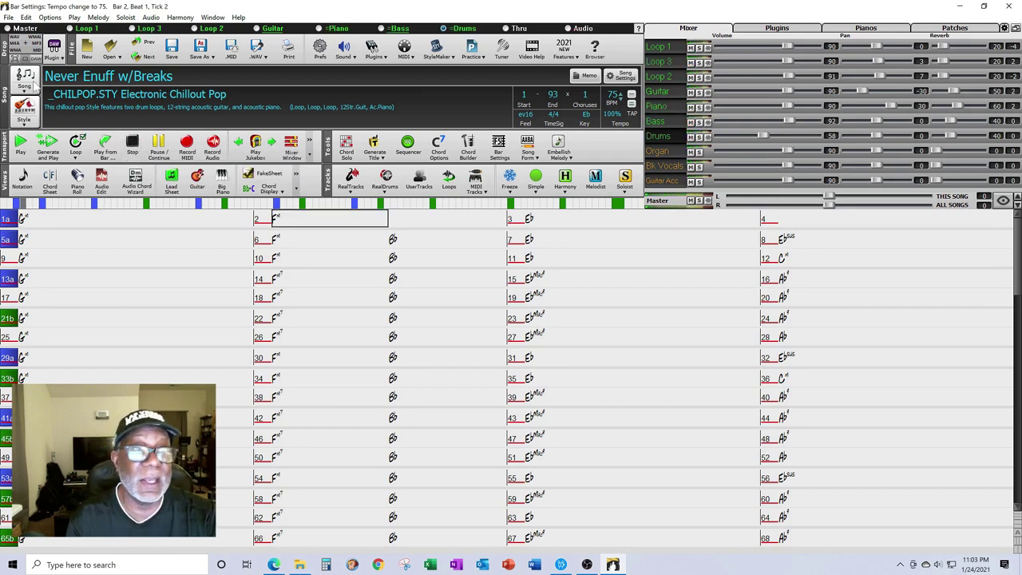
Open the recent song Never Enuff in Eb (Full All Inst).SGU.
click(9, 19)
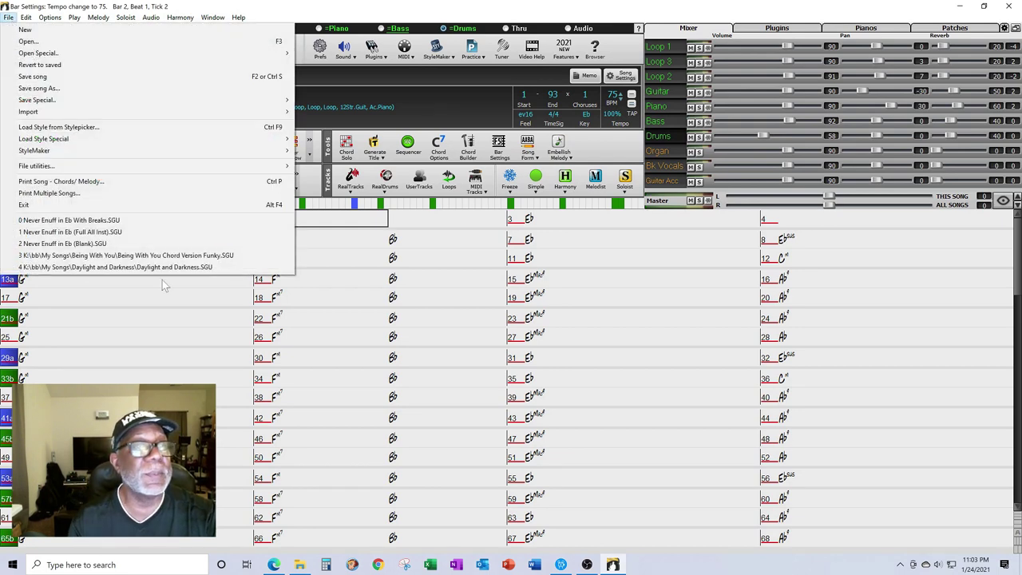
click(55, 225)
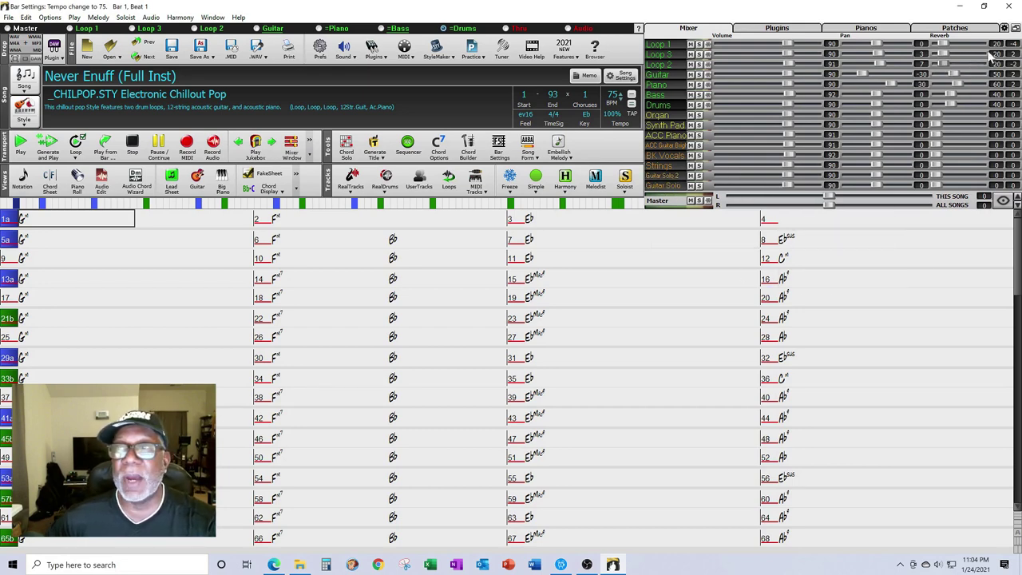
Review the mixer options and the full song's track descriptions in the floating mixer, and embed the mixer again.
click(1006, 29)
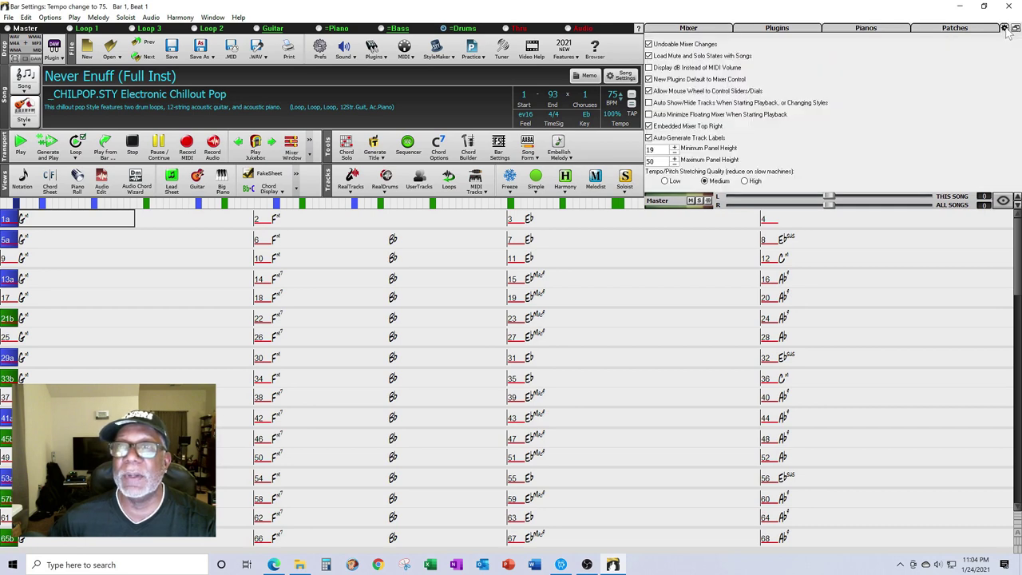
click(675, 30)
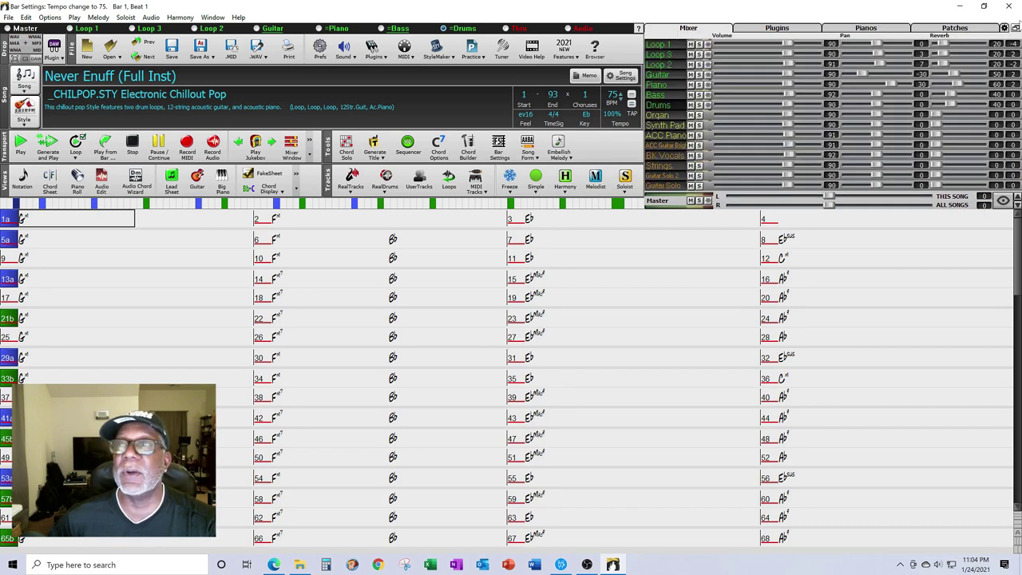
click(1016, 29)
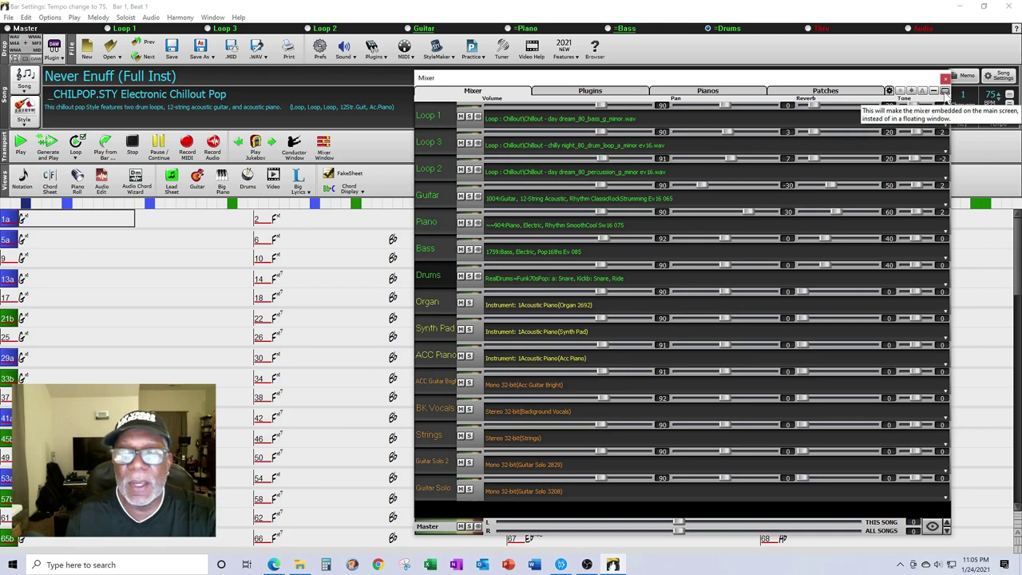
click(945, 91)
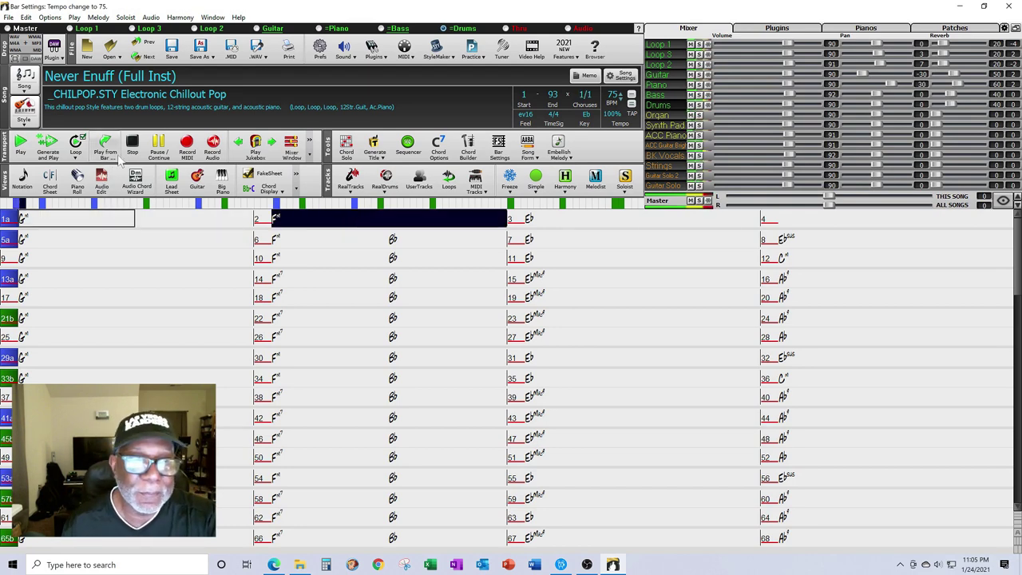
Stop playback and bring track panning close to centre, with Guitar at -6, Piano at 2 and Loop 3 at -1.
click(133, 145)
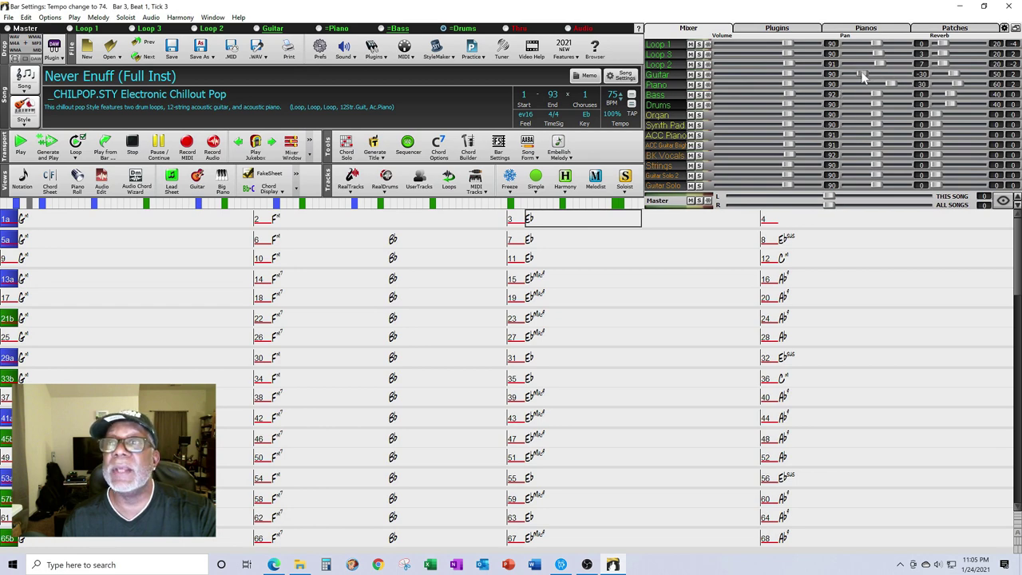
drag(862, 76, 875, 53)
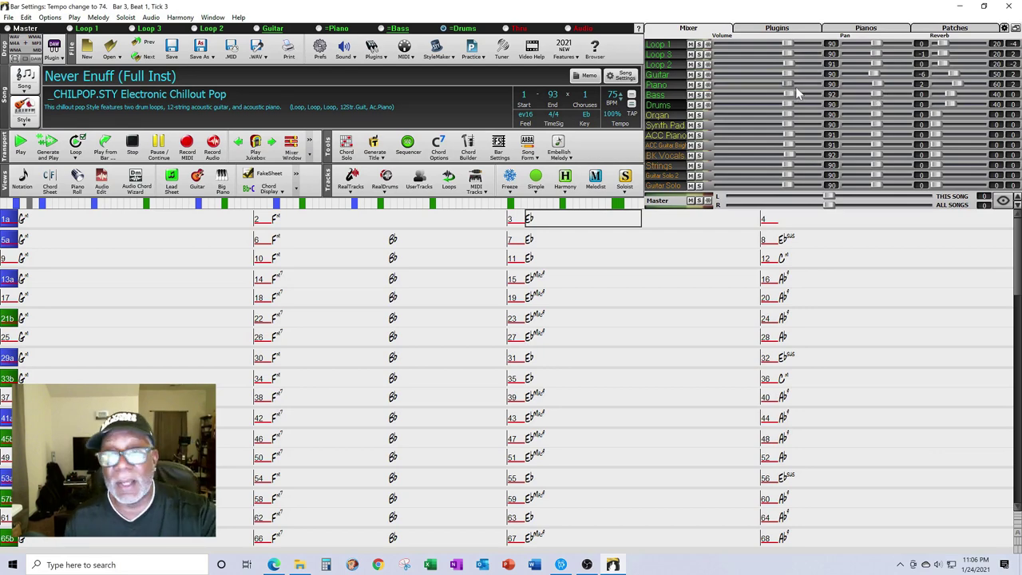
Set up an audio export of the song as stereo 24-bit, 44.1 kHz .wav with one file per track.
click(150, 17)
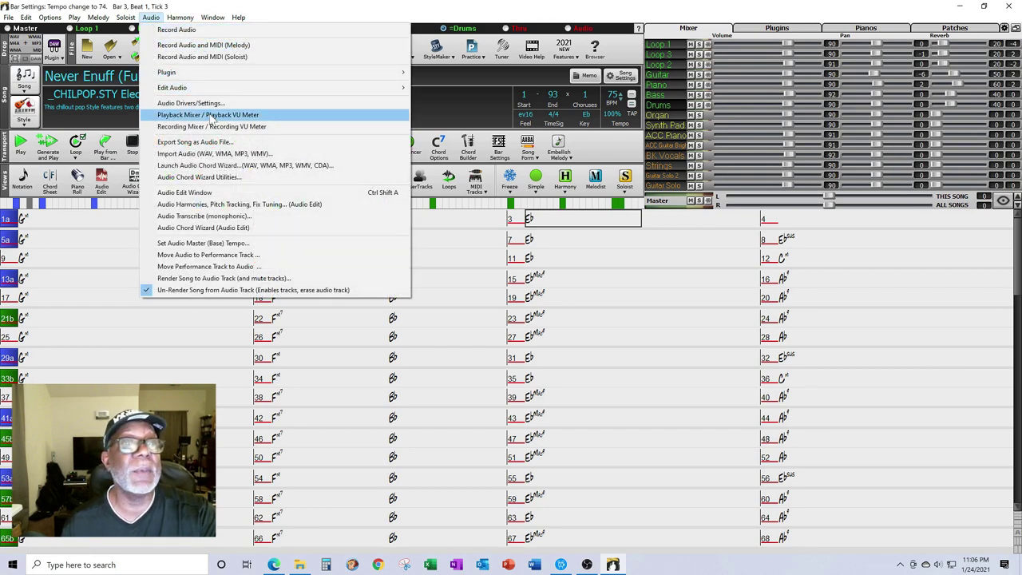
click(195, 142)
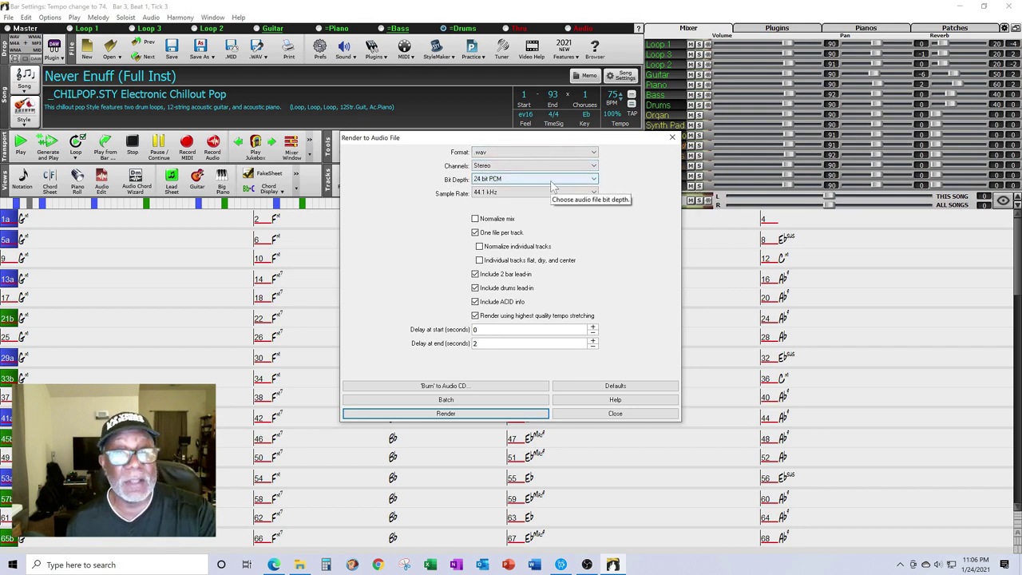
click(476, 233)
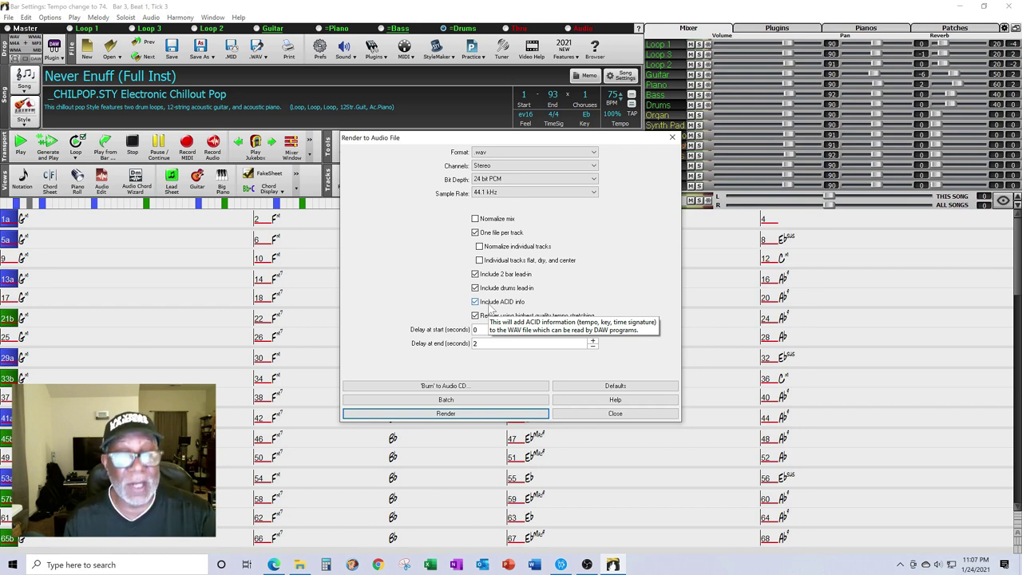
Render the song into the Never Enough Tutorial's Render folder as Never Enuff in Eb (Full All Inst)_Render.wav.
click(465, 419)
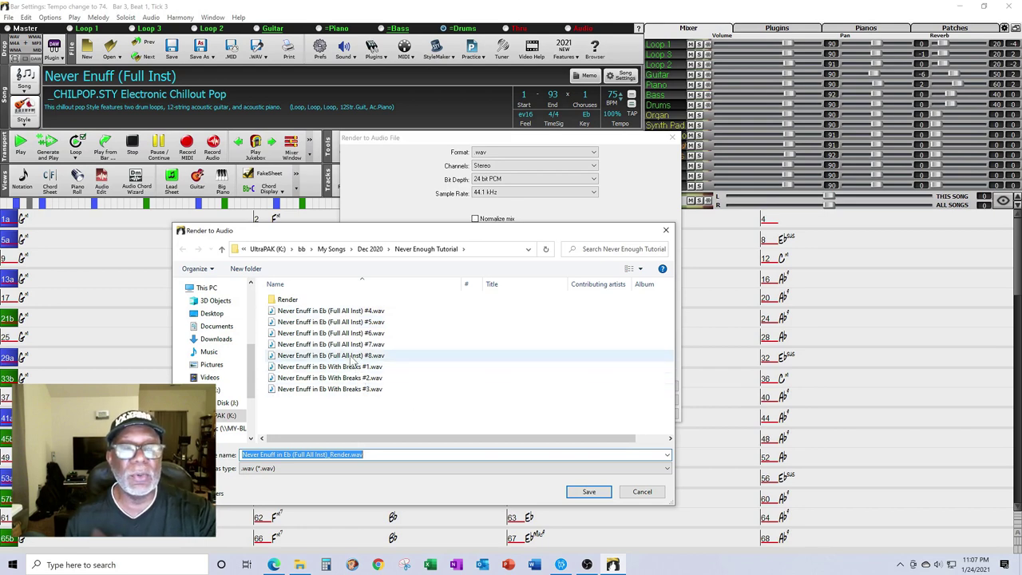
click(294, 304)
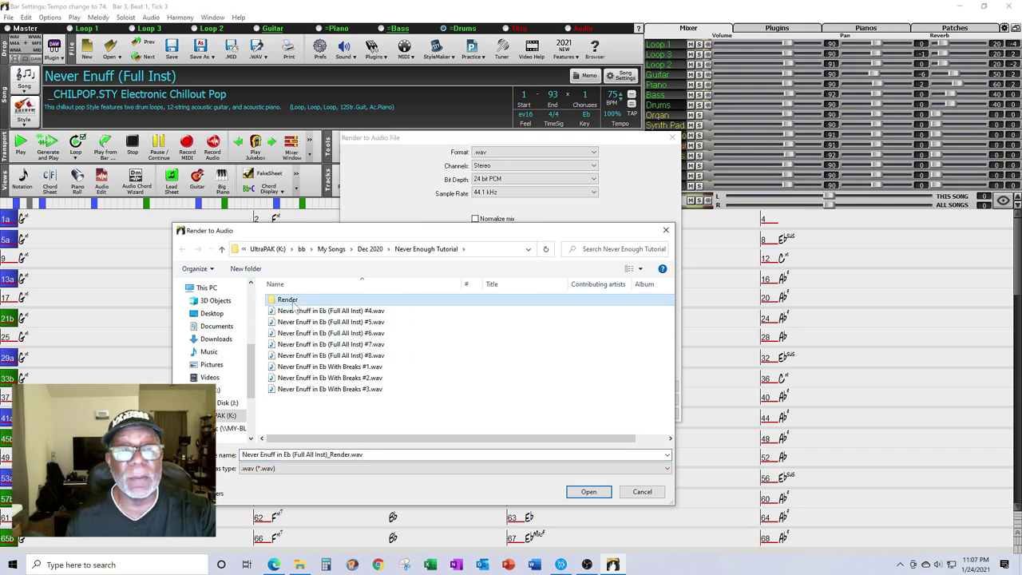
double_click(293, 302)
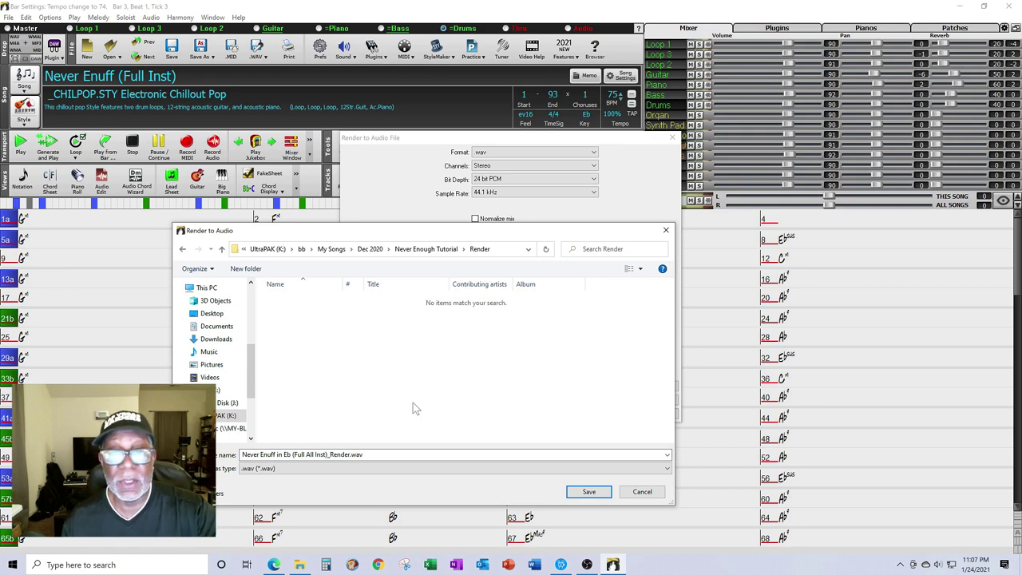
click(588, 492)
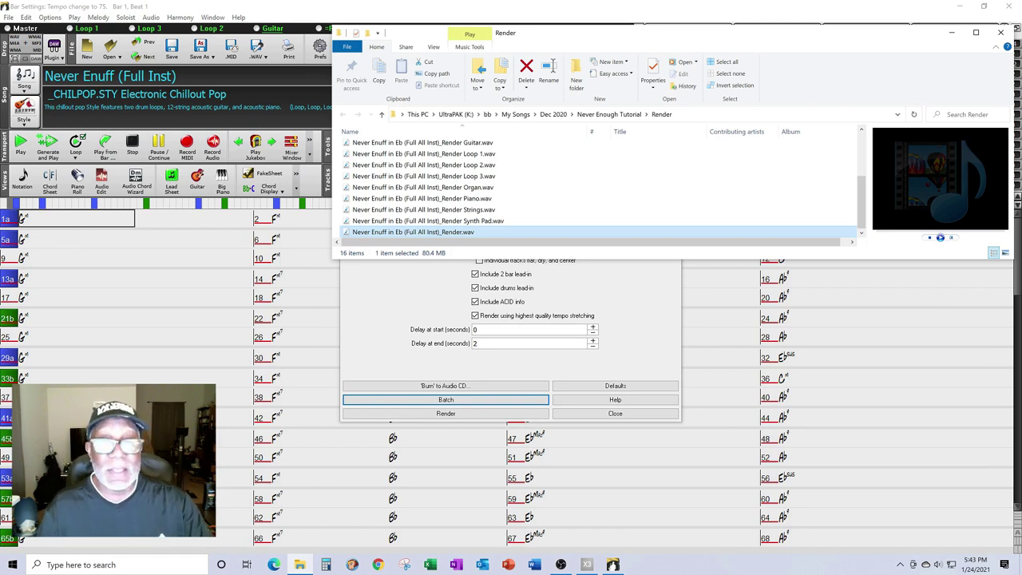
Examine the list of exported track .wav files in the Render folder in File Explorer.
drag(680, 40, 424, 58)
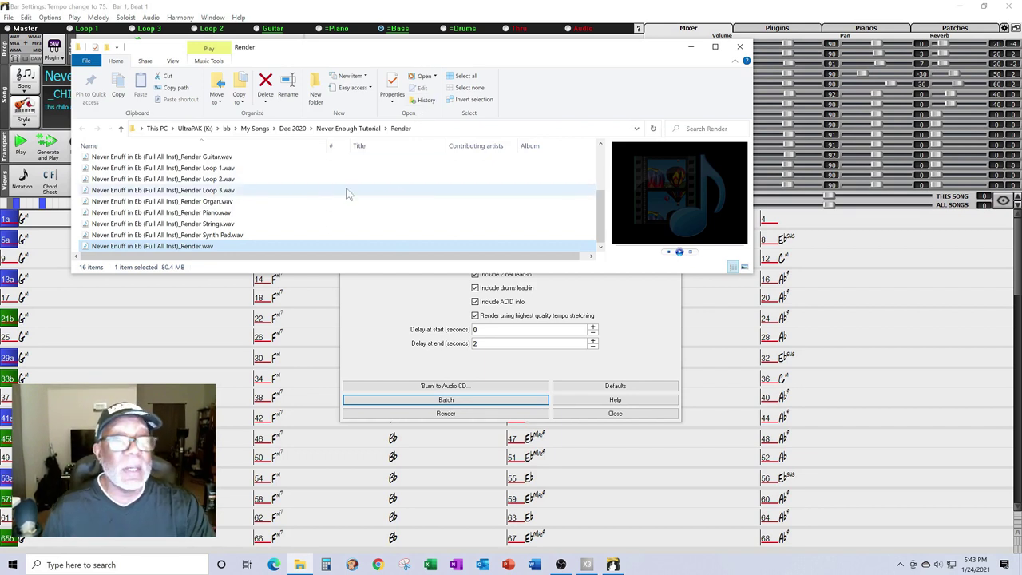
drag(512, 46, 677, 63)
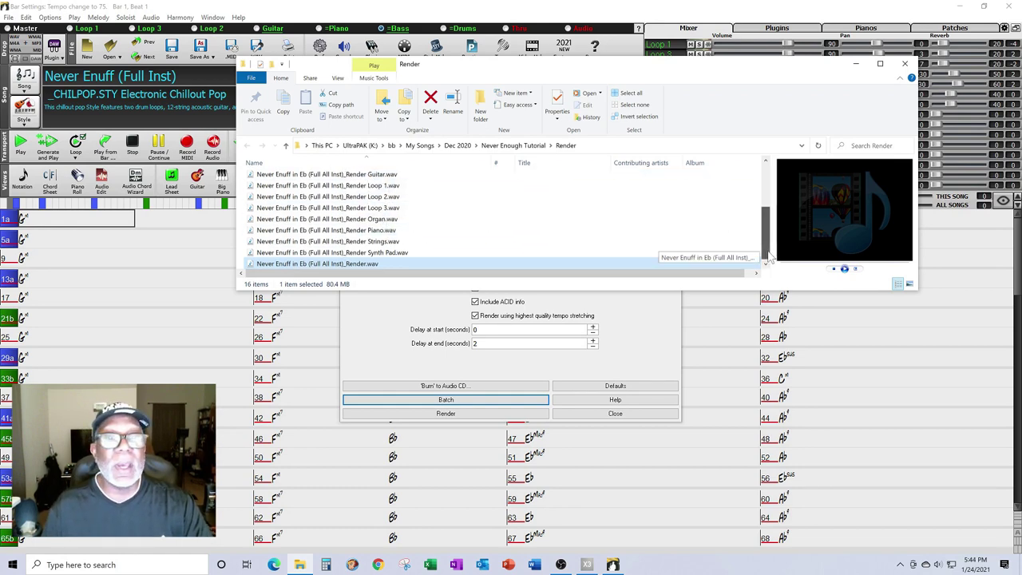
scroll(768, 252, up, 1)
drag(767, 253, 763, 216)
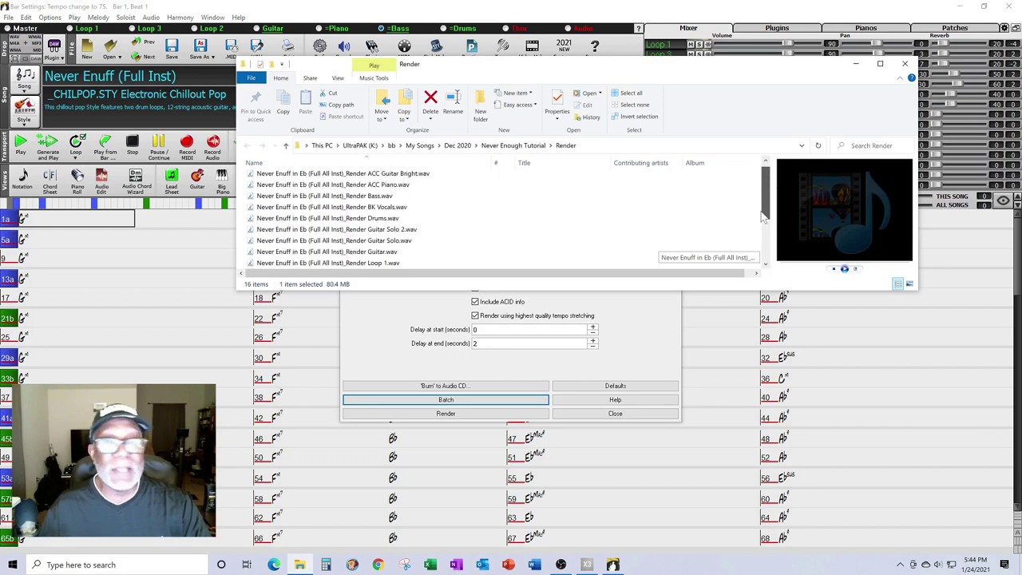
Close the Render folder window, the audio render dialog and Band-in-a-Box.
drag(762, 216, 761, 210)
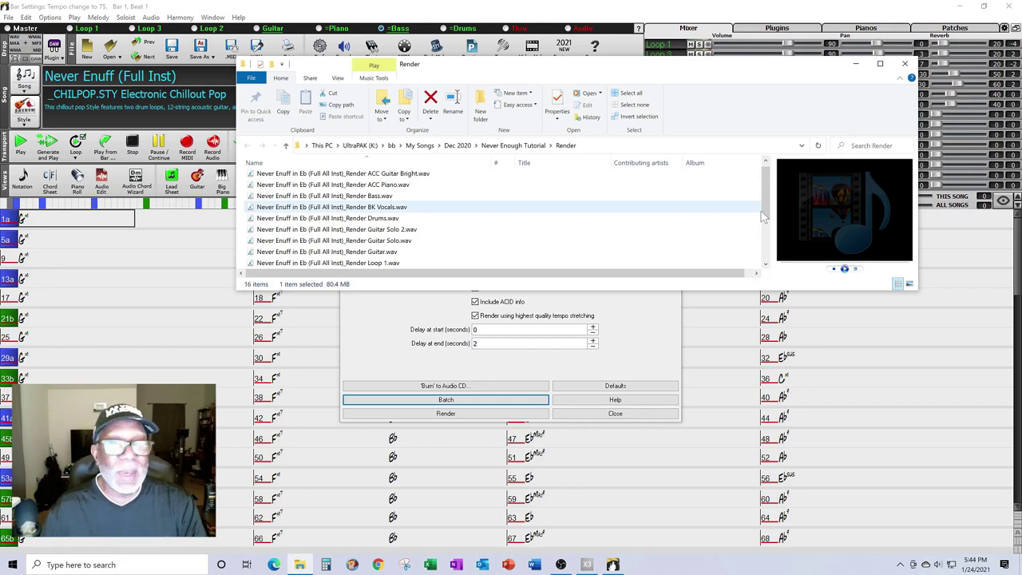
ctrl+click(463, 219)
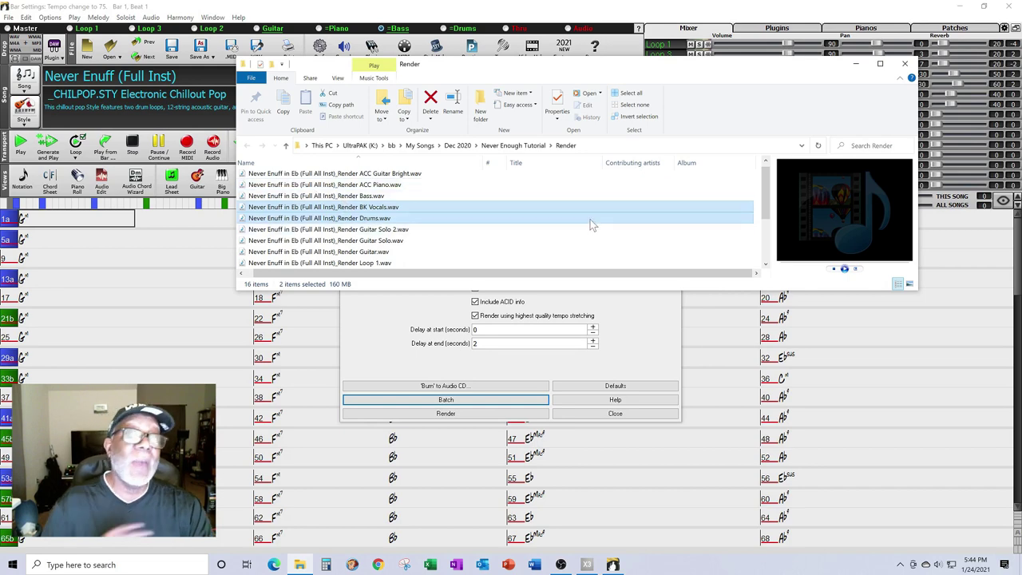
click(905, 63)
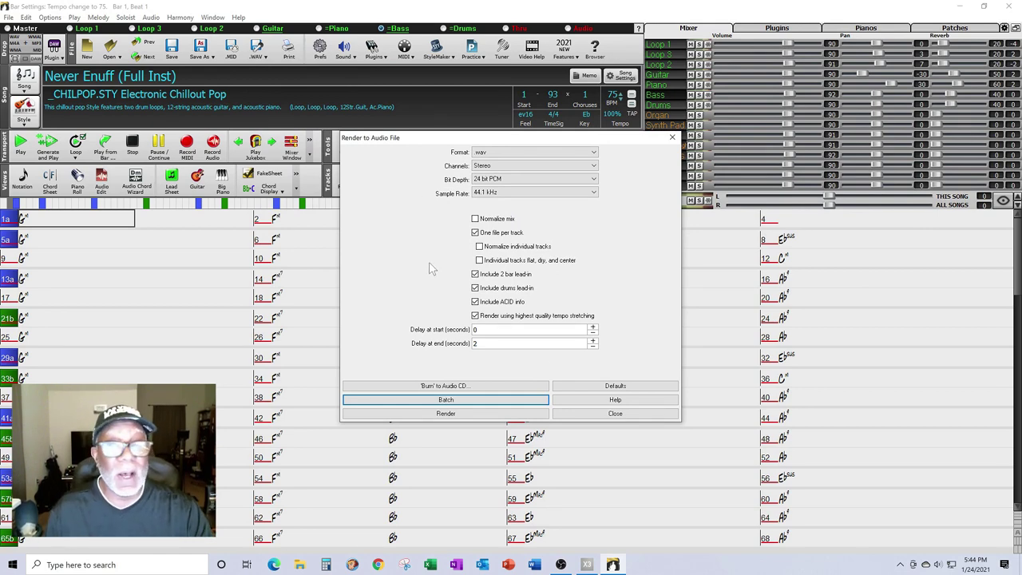
click(671, 137)
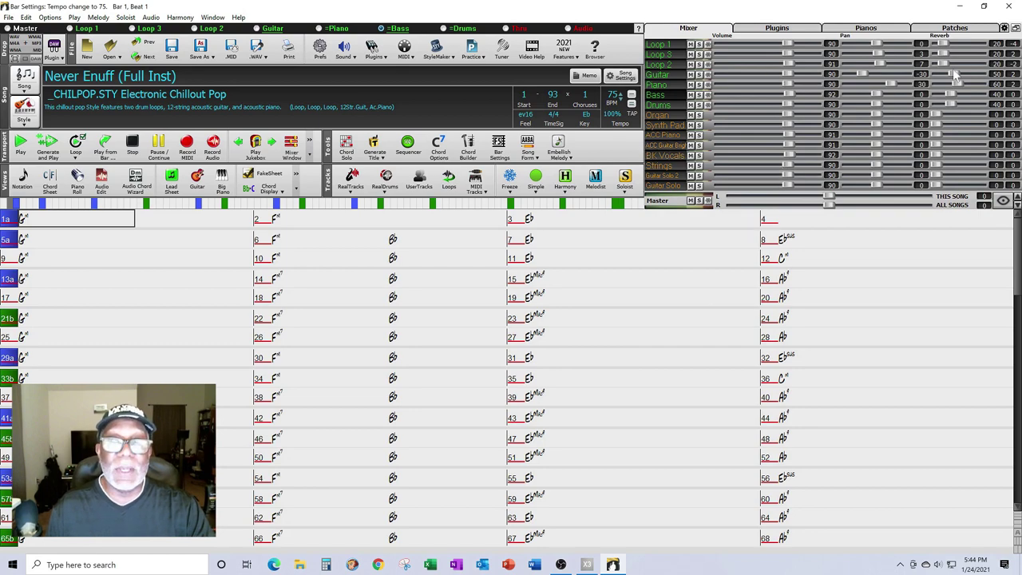
click(1012, 6)
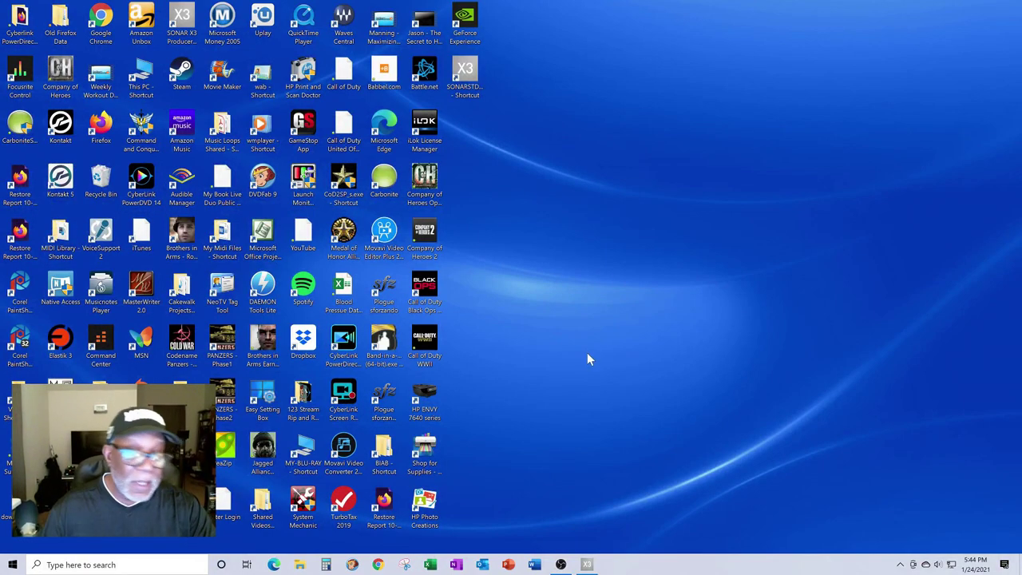
Switch to SONAR X3 and browse its media browser to the Never Enough Tutorial's Render folder.
click(587, 565)
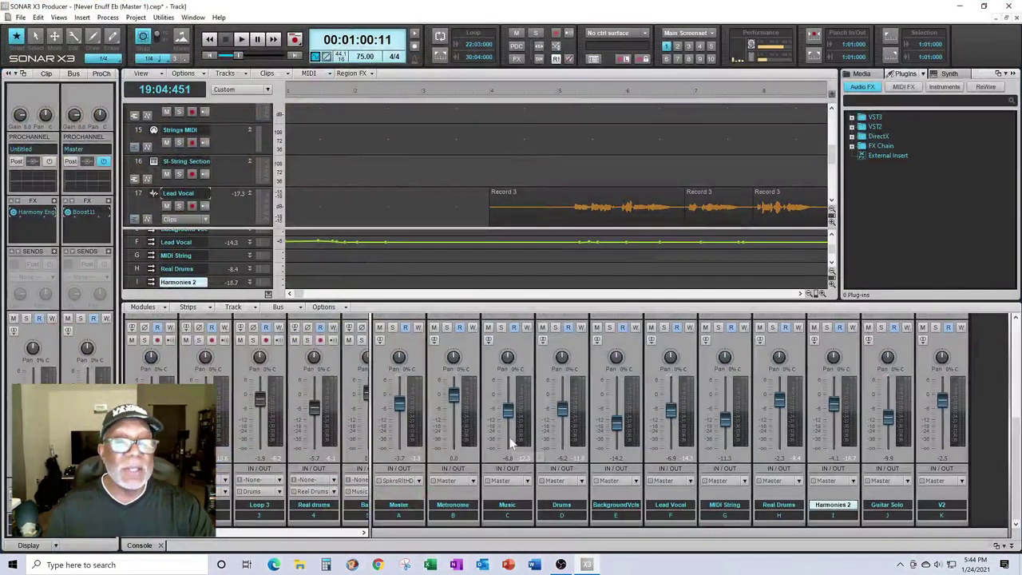
click(857, 73)
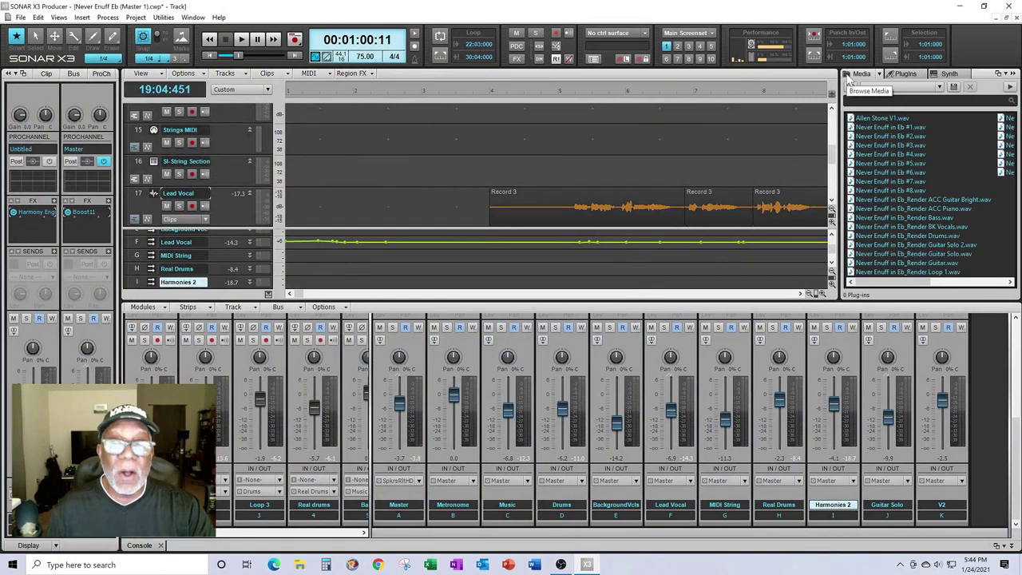
click(851, 87)
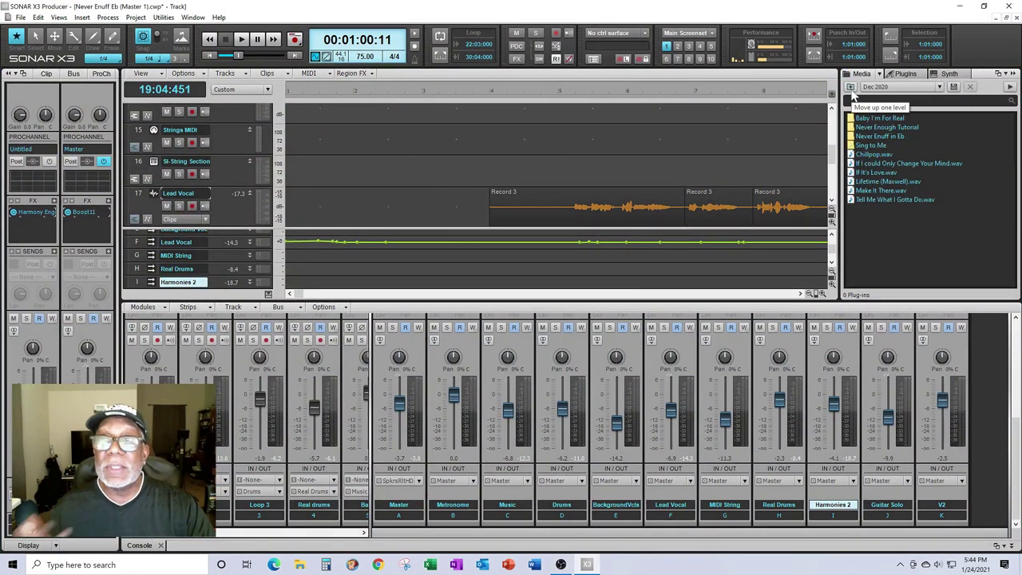
click(876, 137)
double_click(876, 136)
double_click(862, 118)
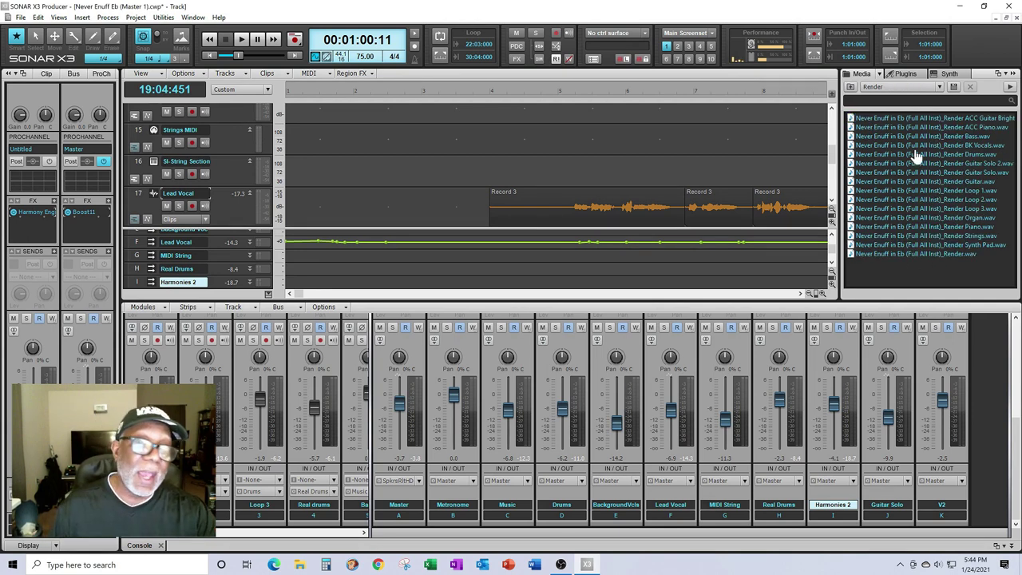
Place the rendered ACC Guitar Bright .wav at the start of a new track below Track 21 and delete its clip.
scroll(831, 156, down, 5)
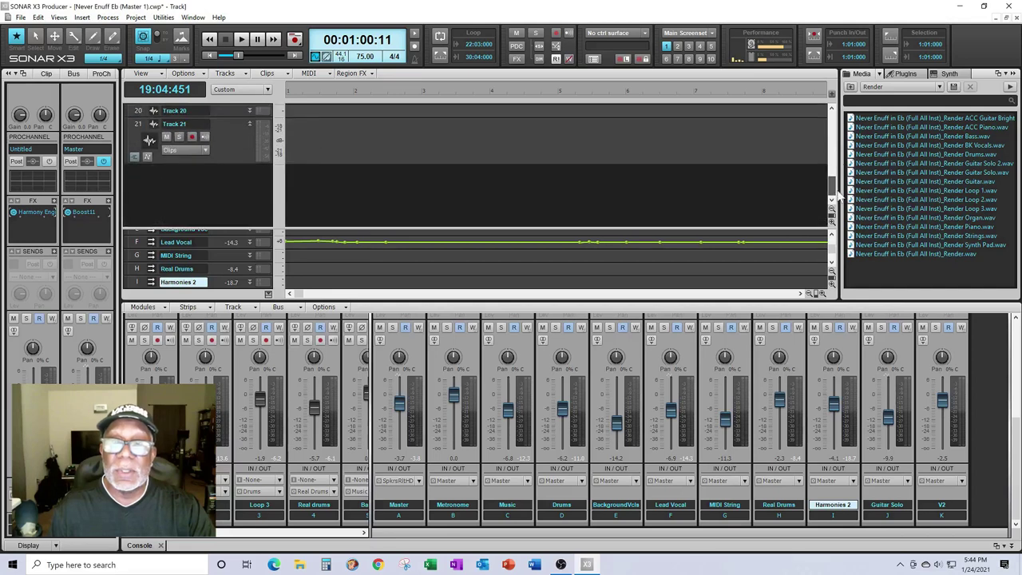
drag(870, 118, 286, 196)
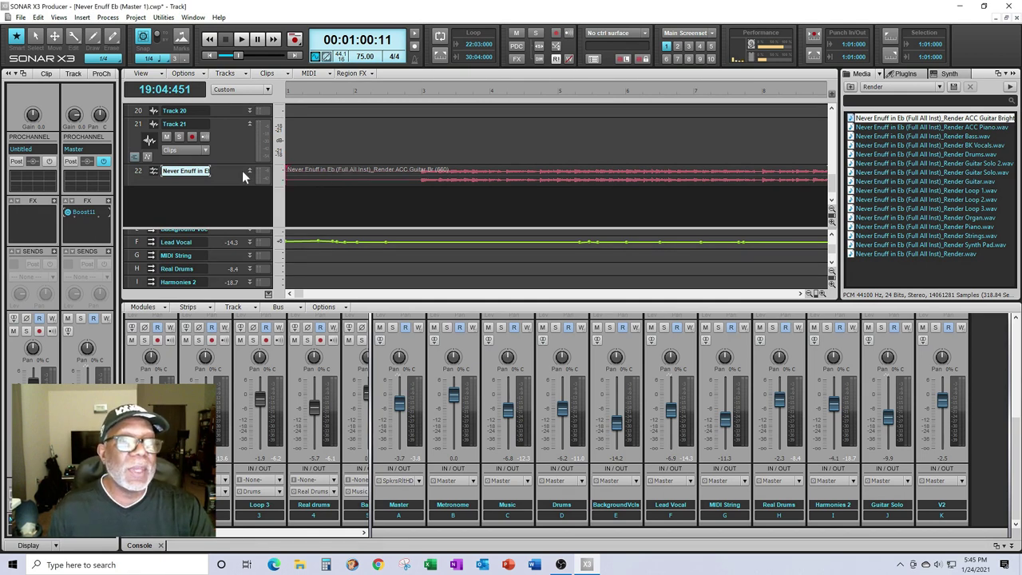
click(317, 174)
key(Delete)
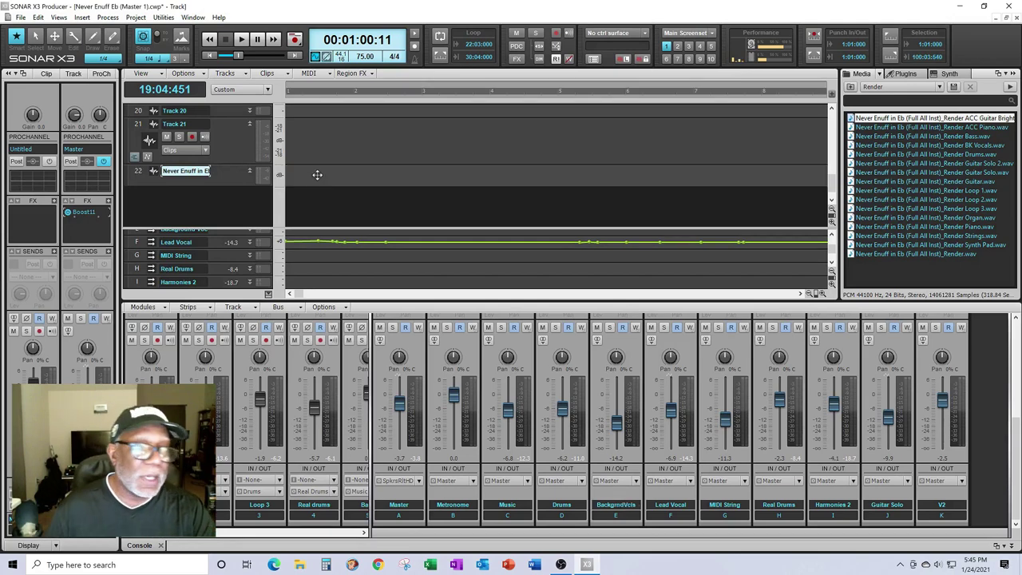
Return to the first tracks, play the song from the beginning and pause at bar 7.
drag(831, 188, 832, 119)
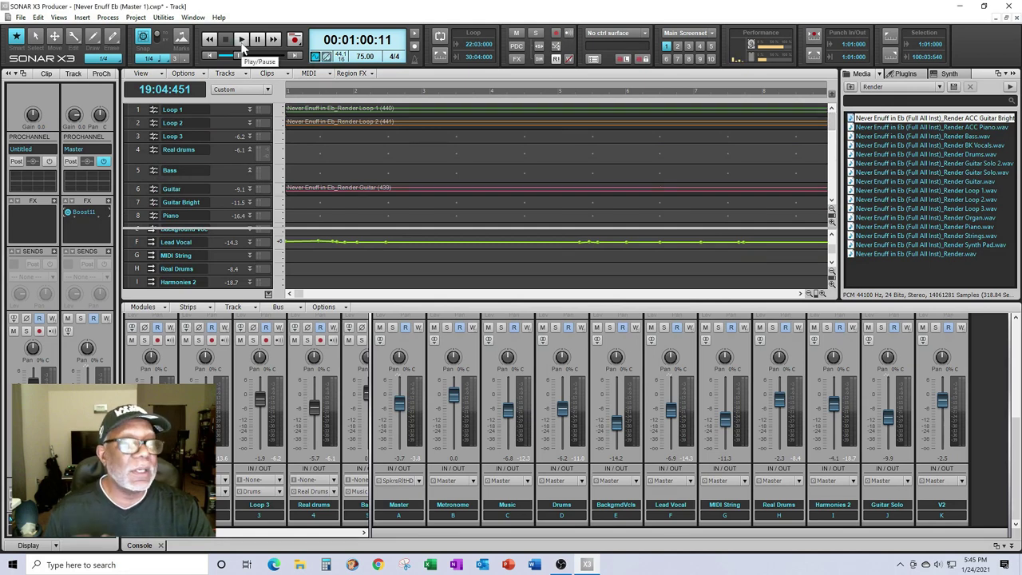
key(space)
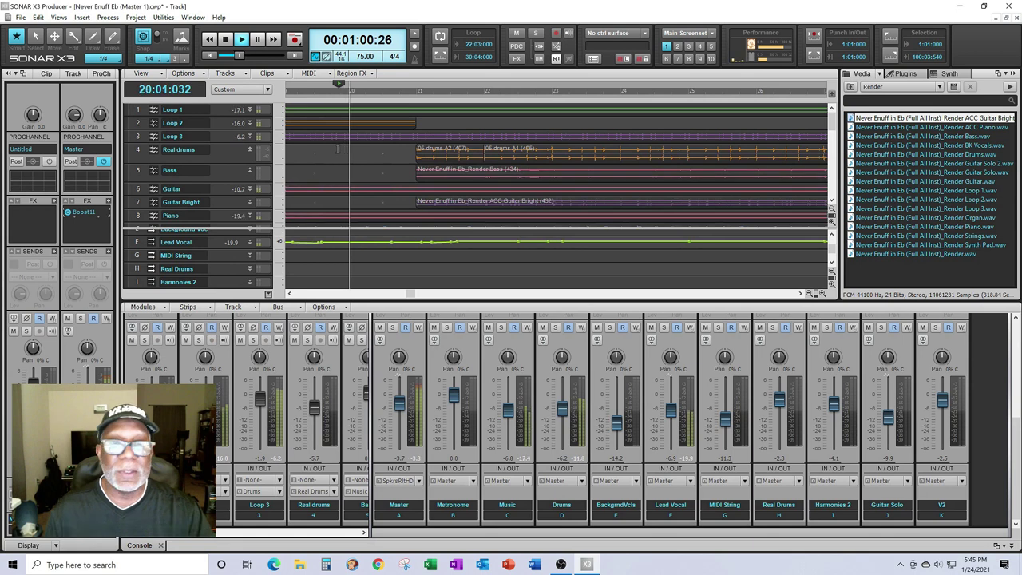
click(226, 38)
click(221, 56)
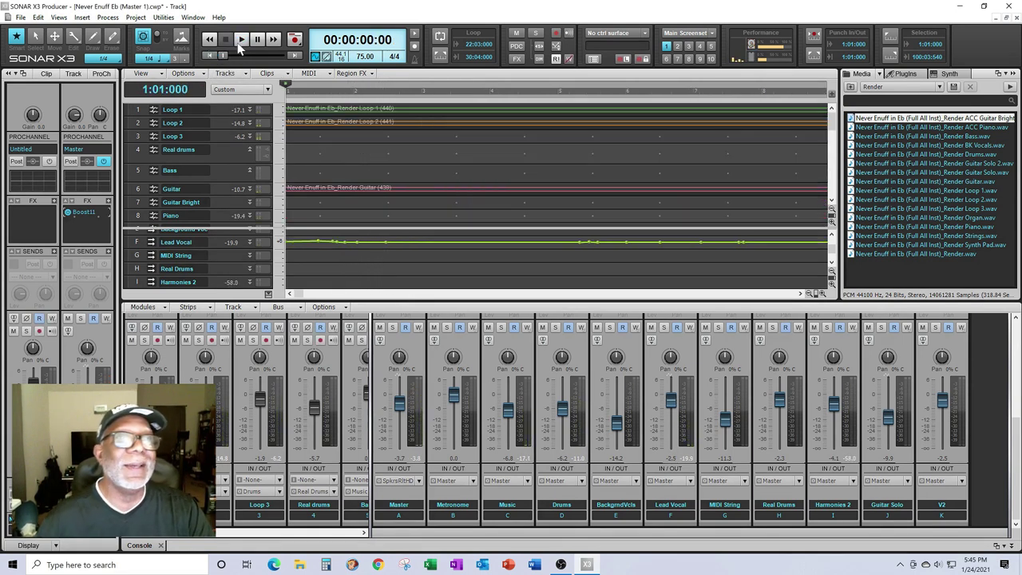
click(243, 40)
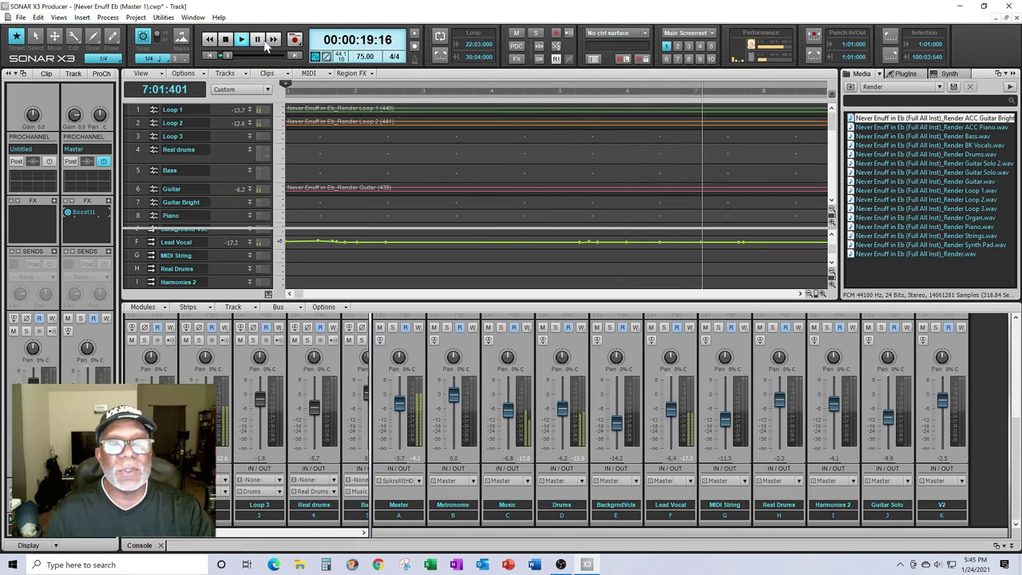
click(257, 38)
Hide the bus pane below the tracks and play from bar 7 through Loop 3's entry at bar 9.
click(801, 294)
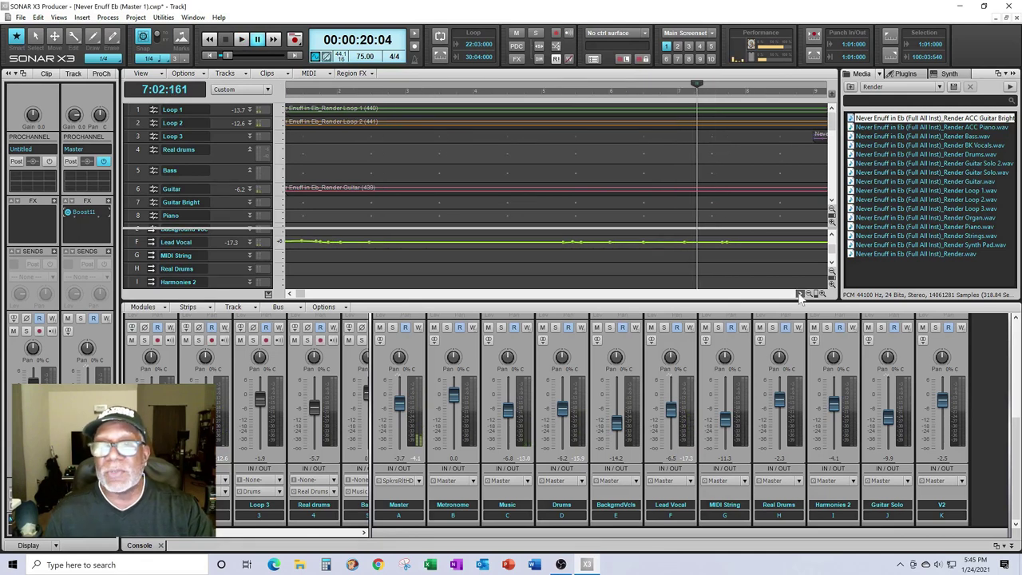
click(268, 295)
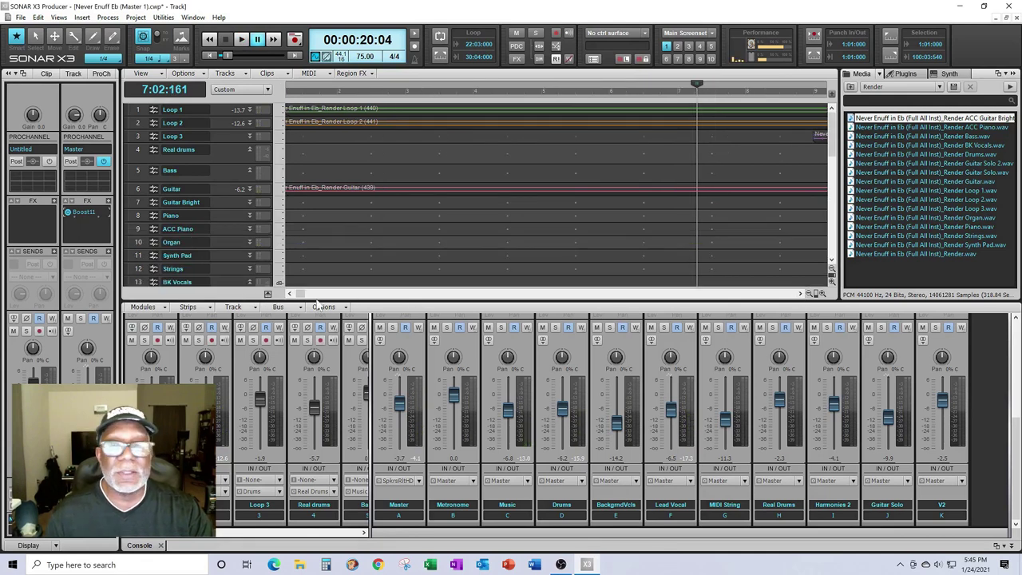
click(800, 295)
drag(801, 295, 801, 295)
click(241, 39)
key(space)
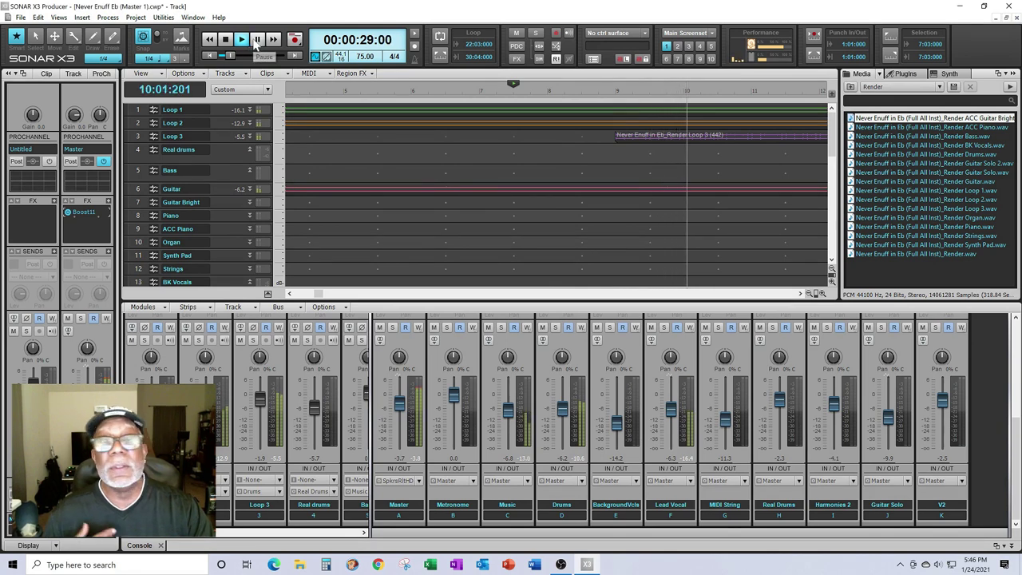
Move the playhead to 12:03:000, play through the Piano and ACC Piano entry at bar 13, and pause.
click(800, 293)
click(800, 293)
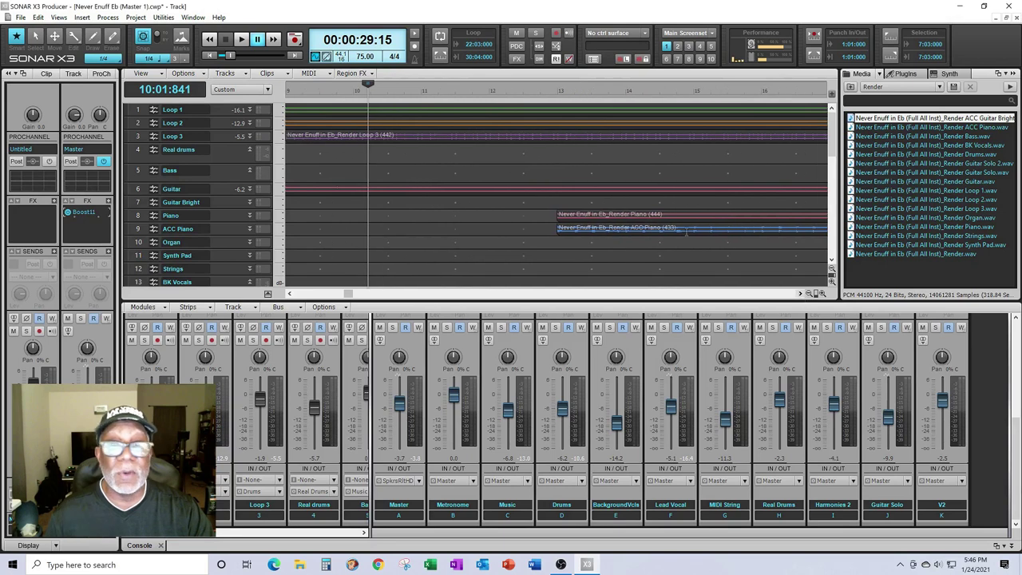
click(517, 154)
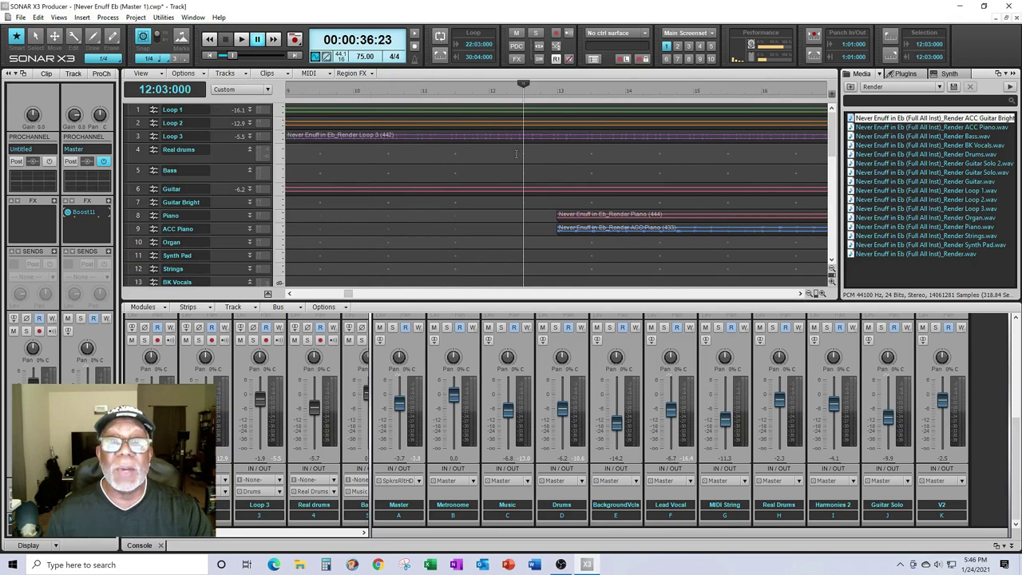
click(243, 42)
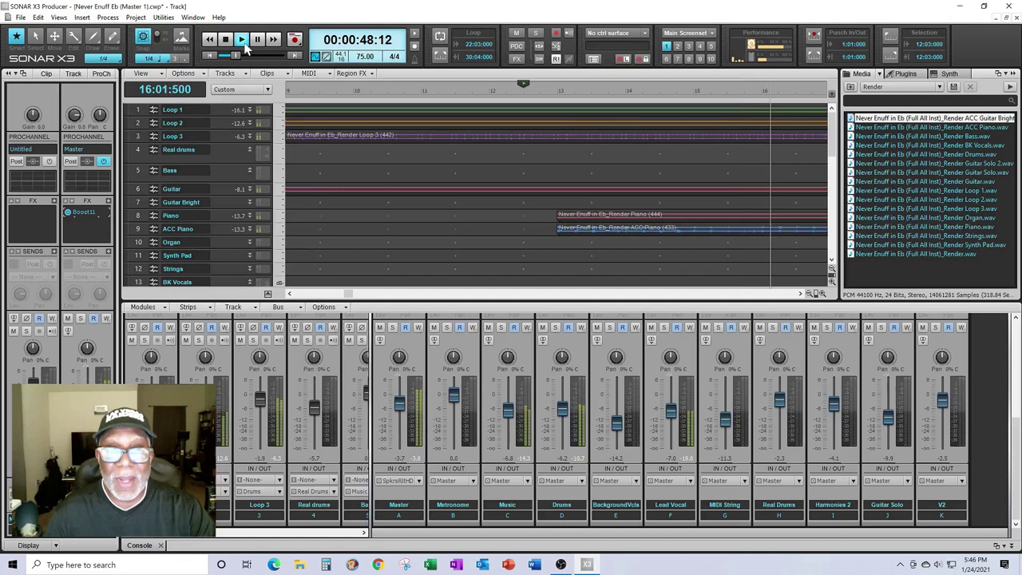
click(256, 44)
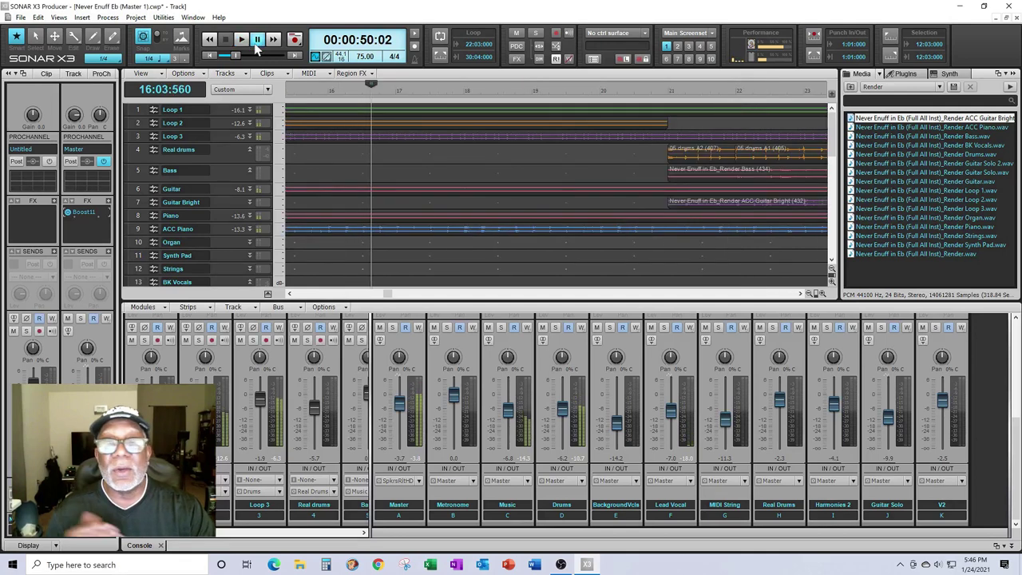
Play from 20:03:000 through the entry of Real drums, Bass and Guitar Bright at bar 21, and stop.
click(637, 164)
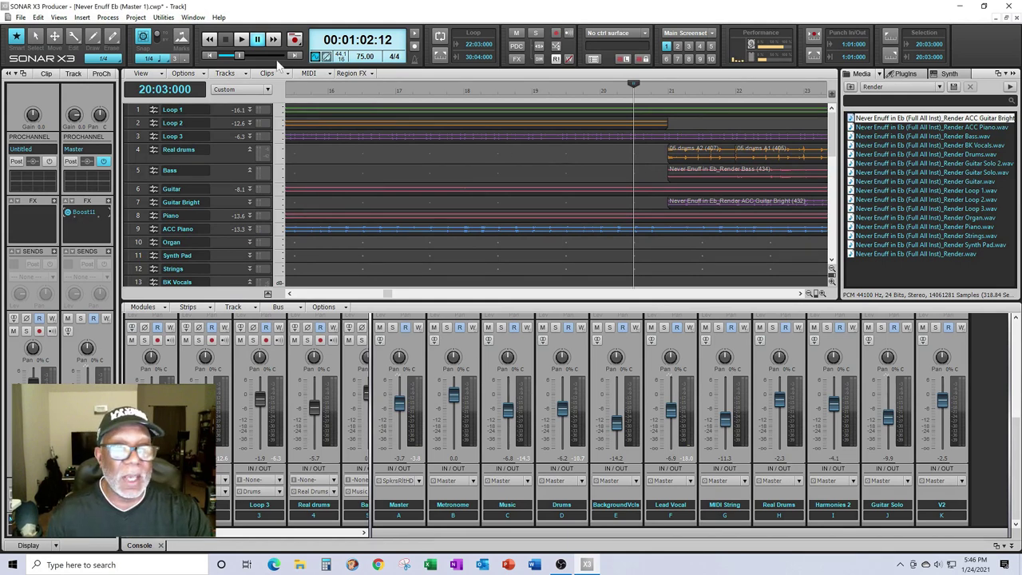
click(242, 39)
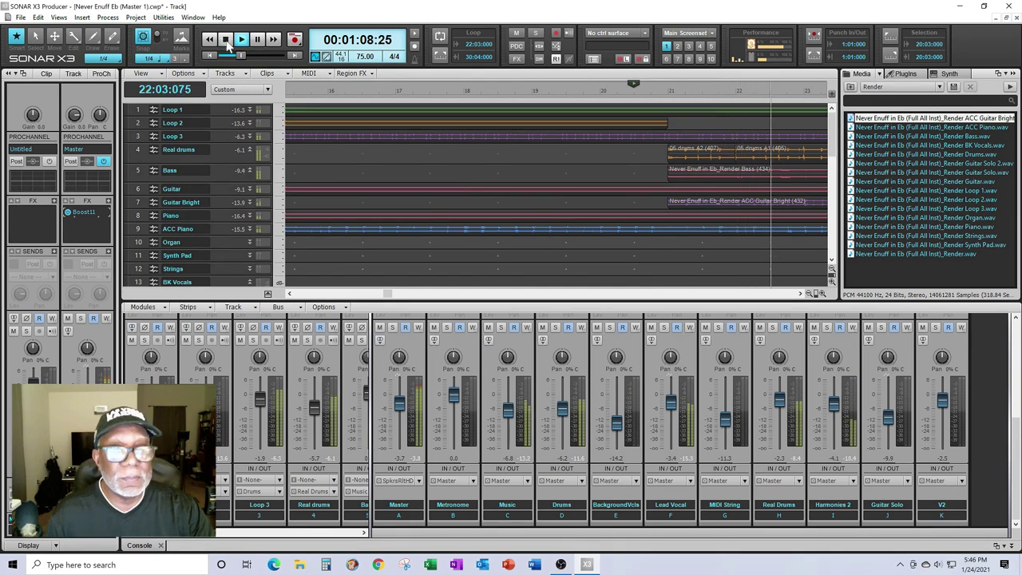
click(226, 40)
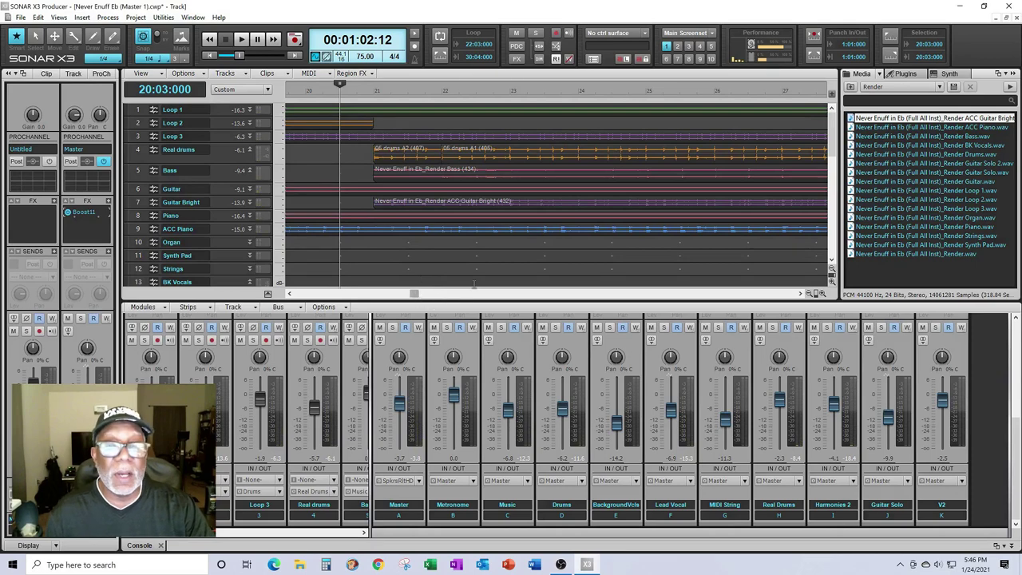
Select the Guitar Solo track and play the song from 55:02:000 through its clip's entry at bar 57, and stop.
scroll(831, 159, down, 2)
drag(831, 160, 831, 185)
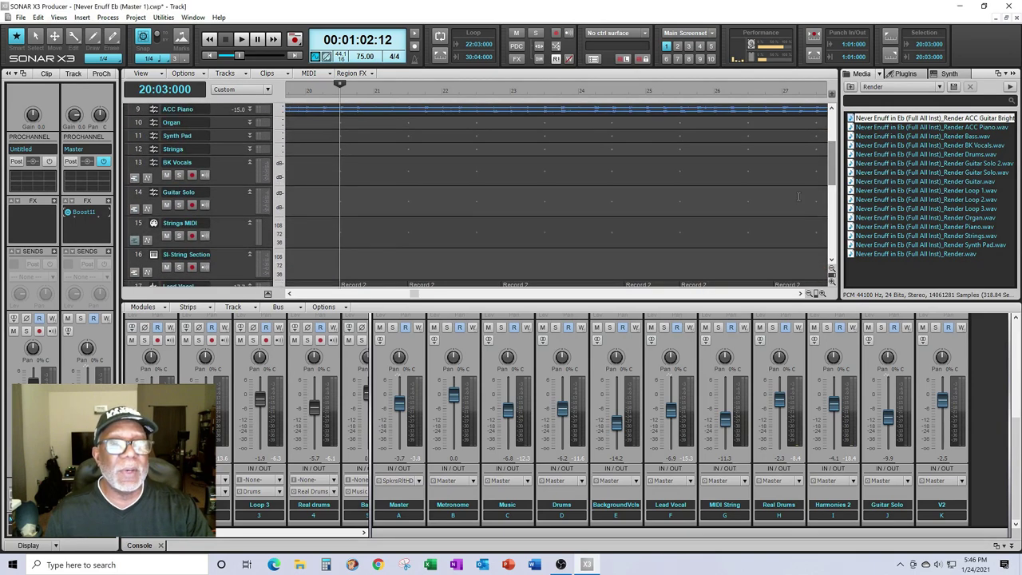
drag(415, 293, 568, 294)
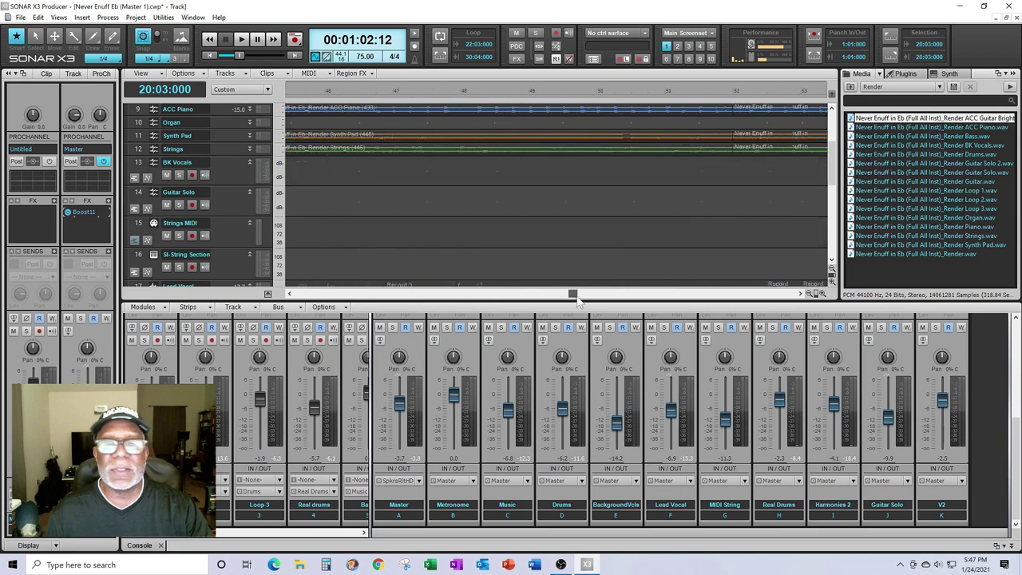
click(157, 199)
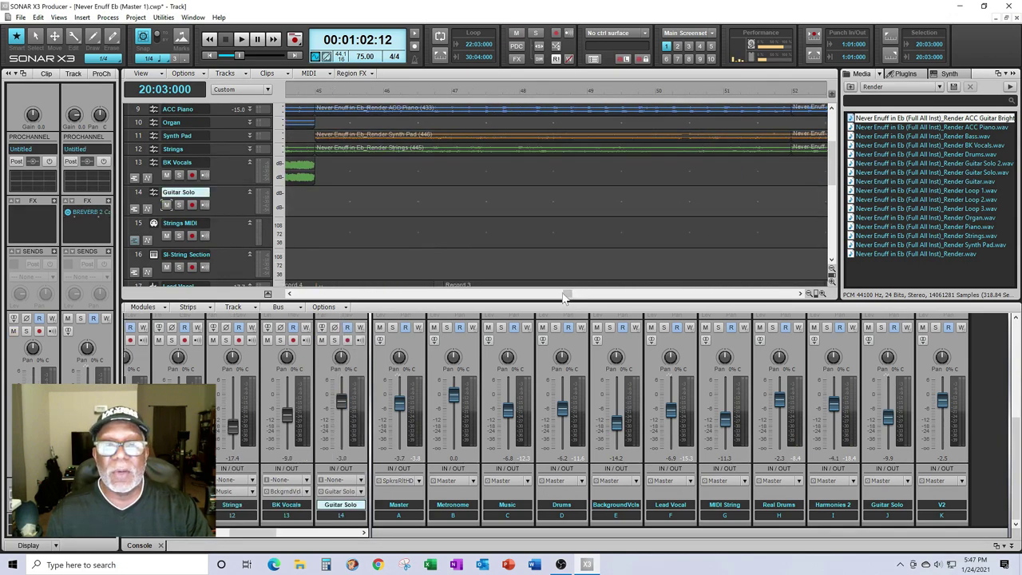
scroll(563, 294, left, 2)
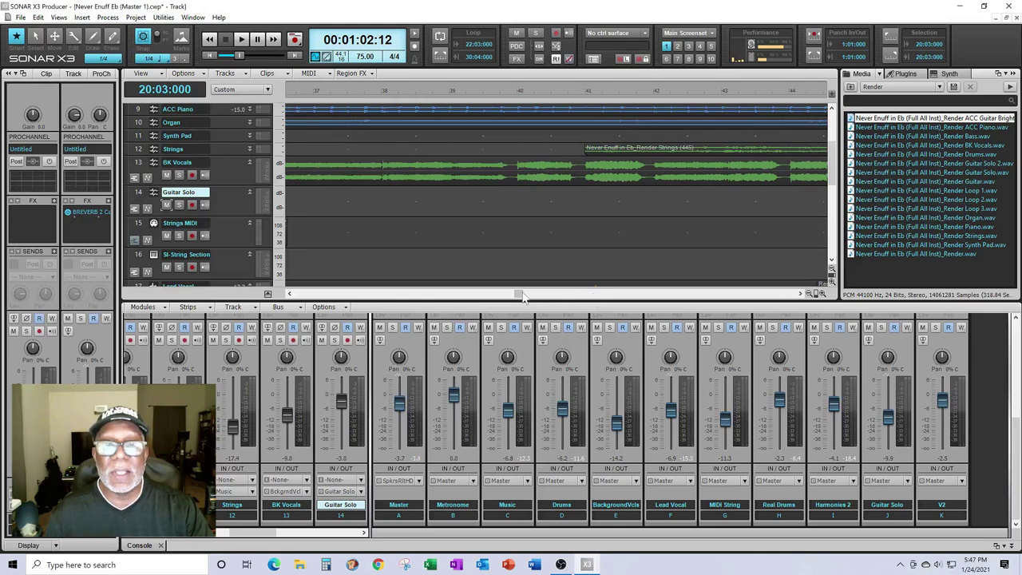
drag(521, 295, 619, 296)
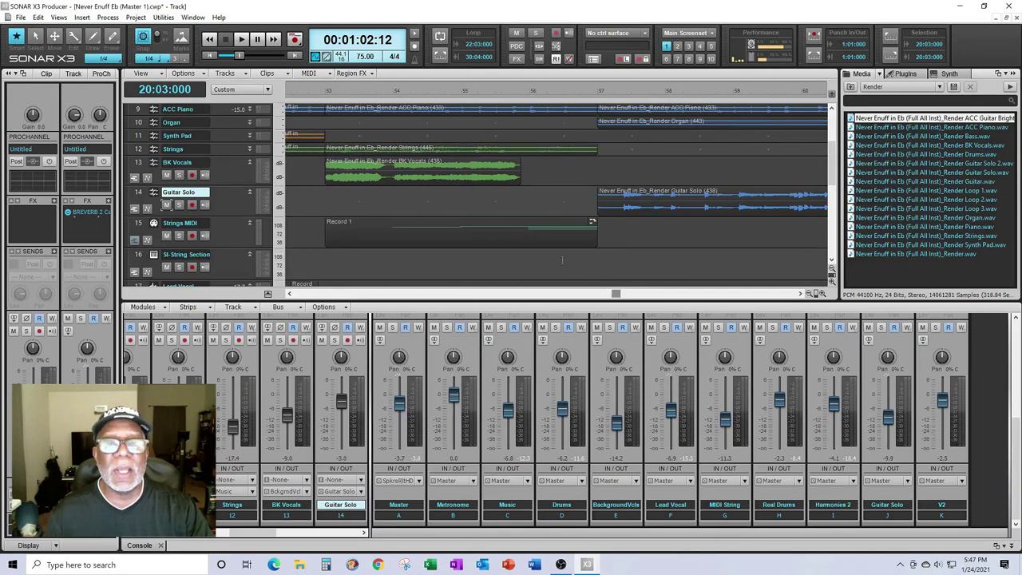
click(472, 198)
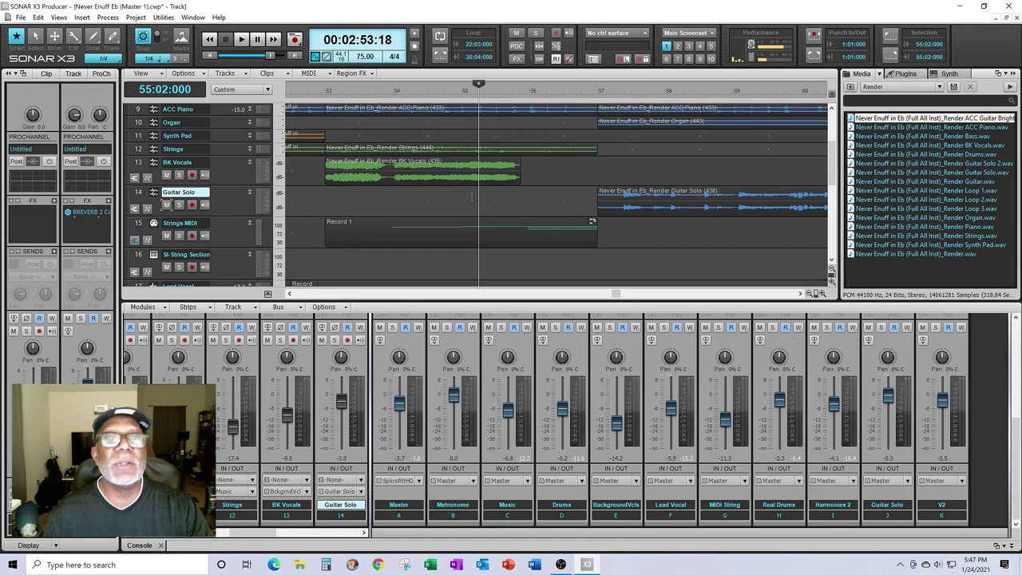
click(243, 42)
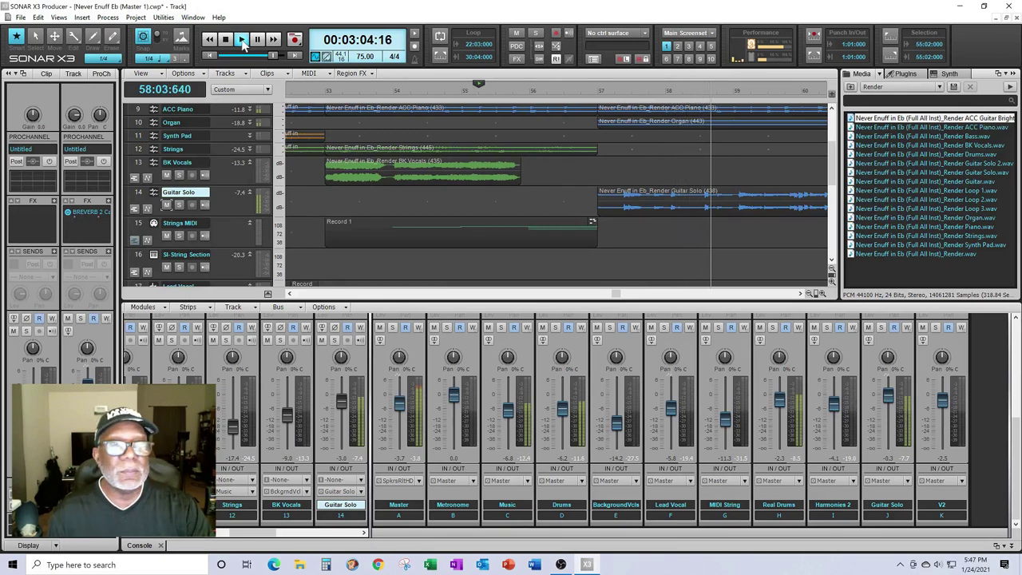
click(226, 40)
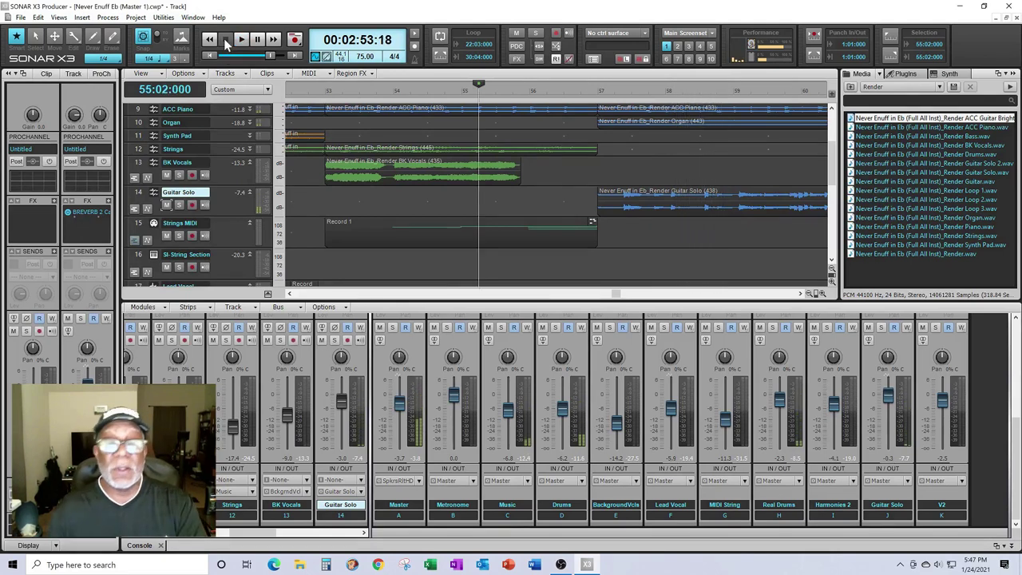